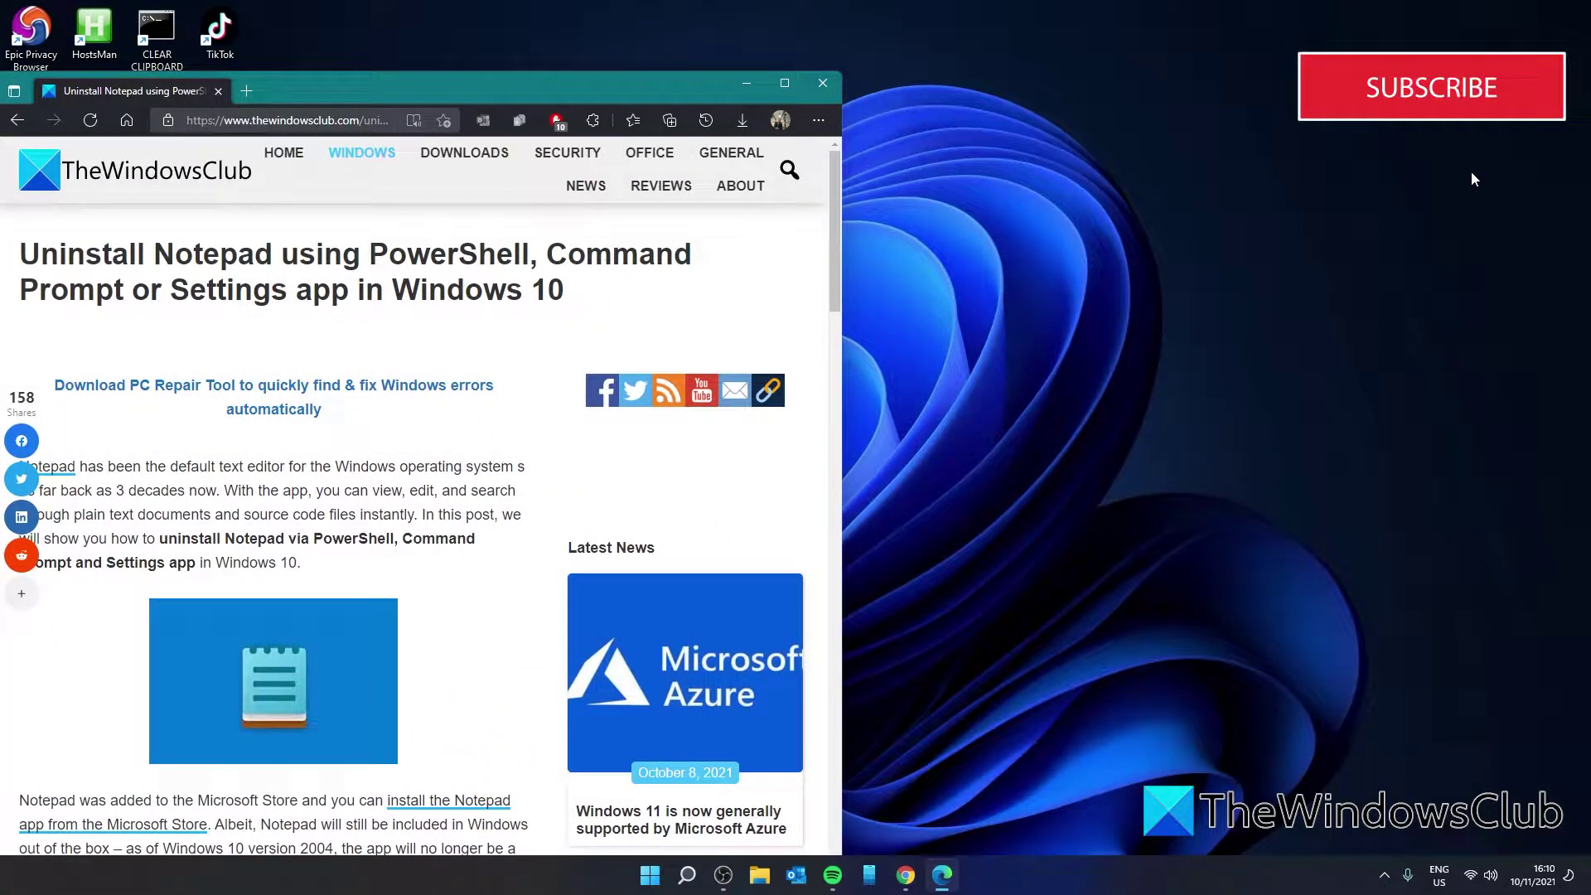
- In an admin PowerShell, enter 'get-appxpackage *microsoft.windowsnotepad* | remove-appxpackage'
left_click(686, 877)
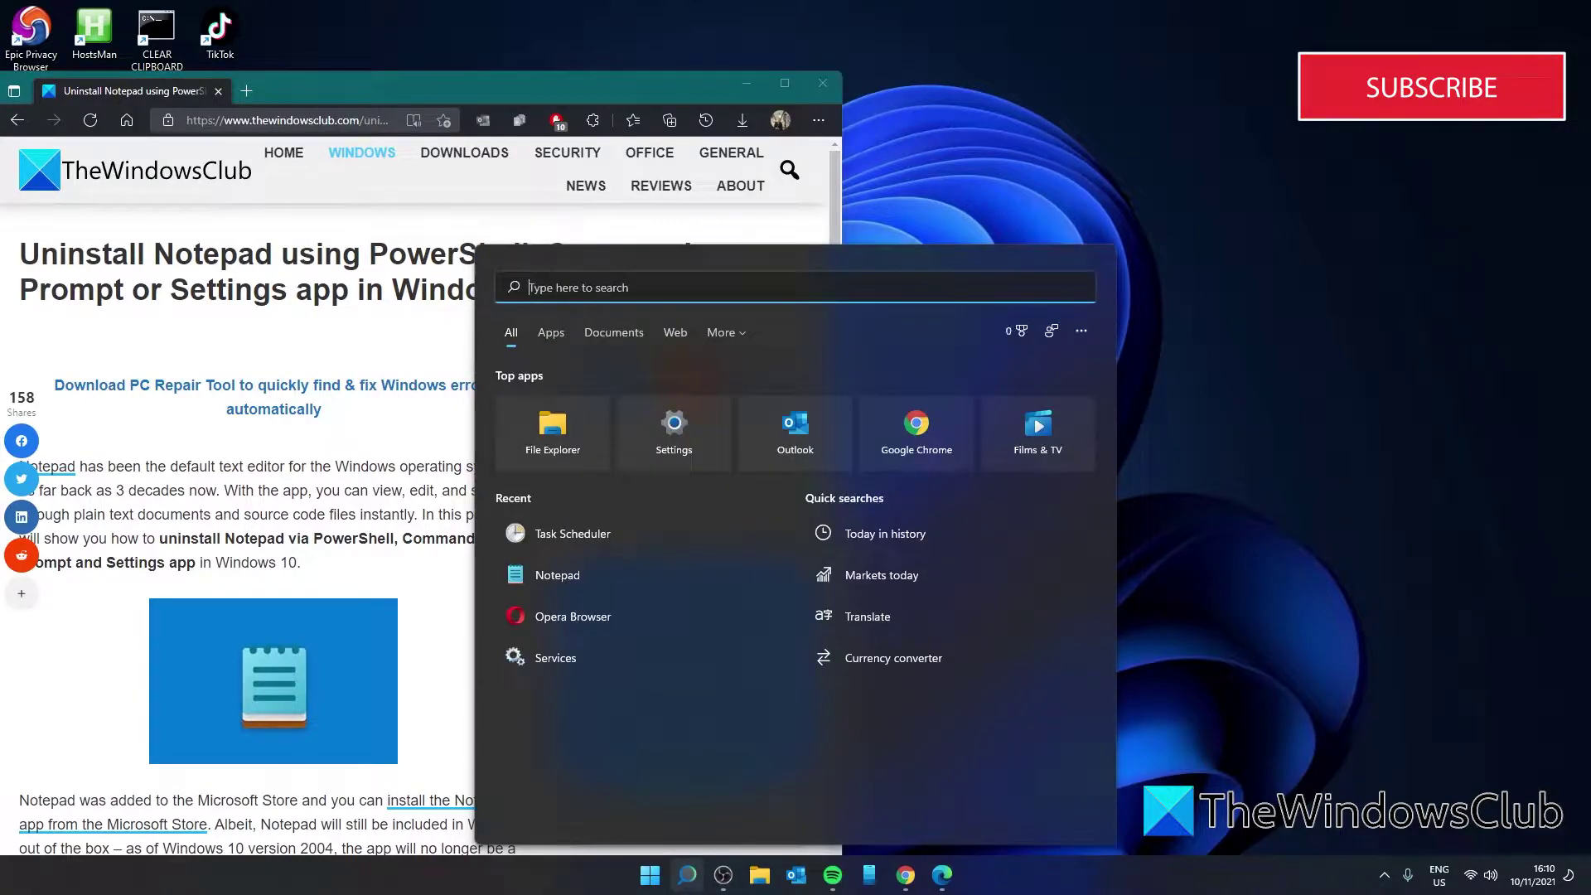
type("pow")
key("ctrl+shift+Return")
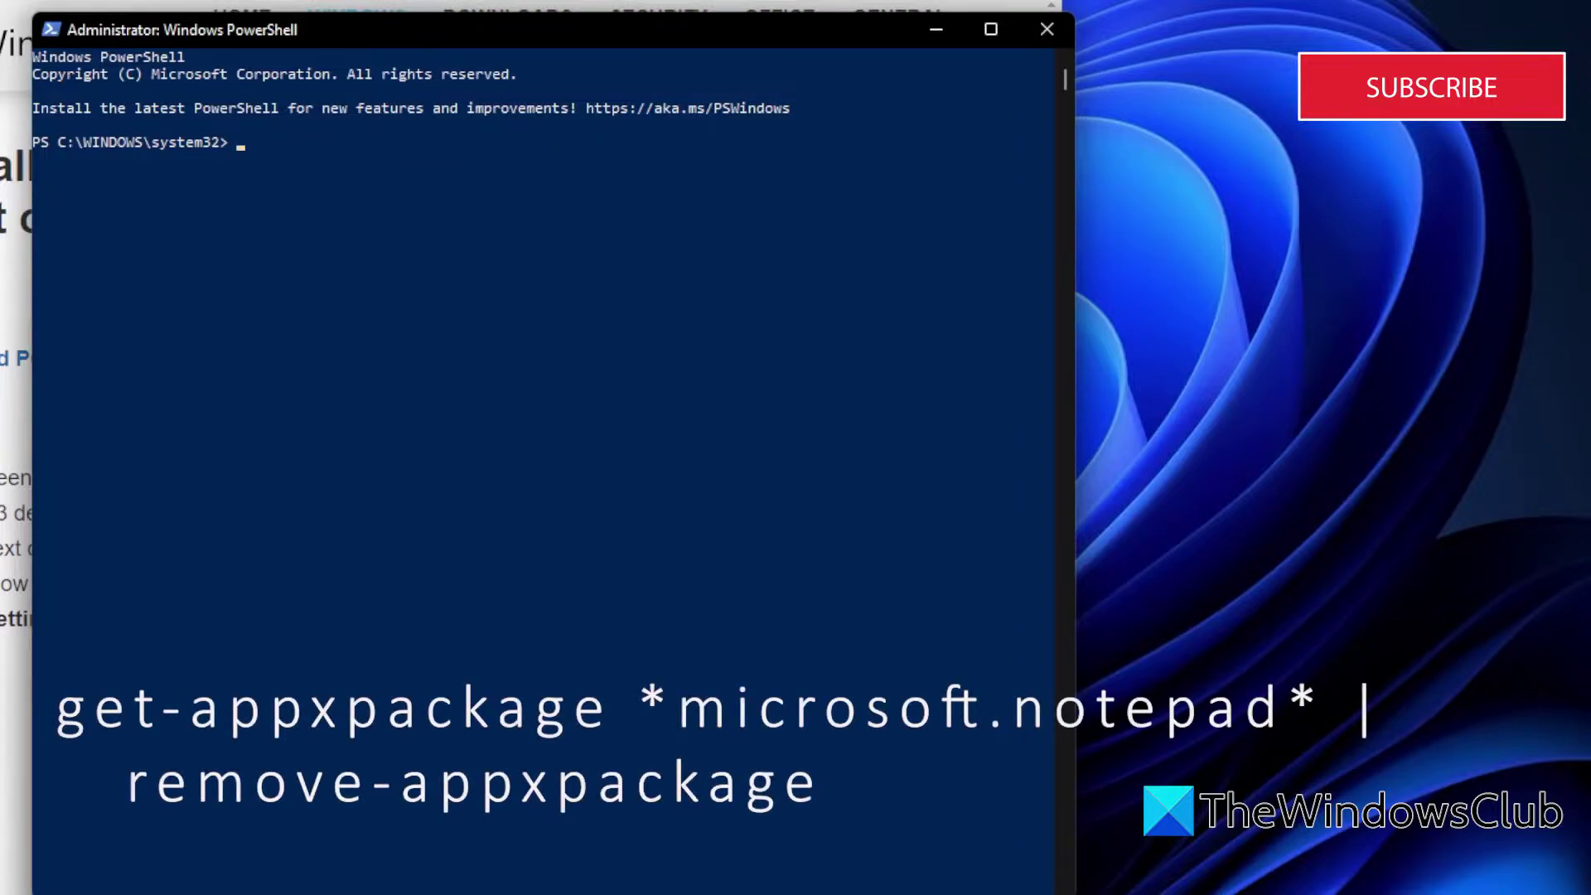
type("get")
type("-app")
type("xpa")
type("ckage")
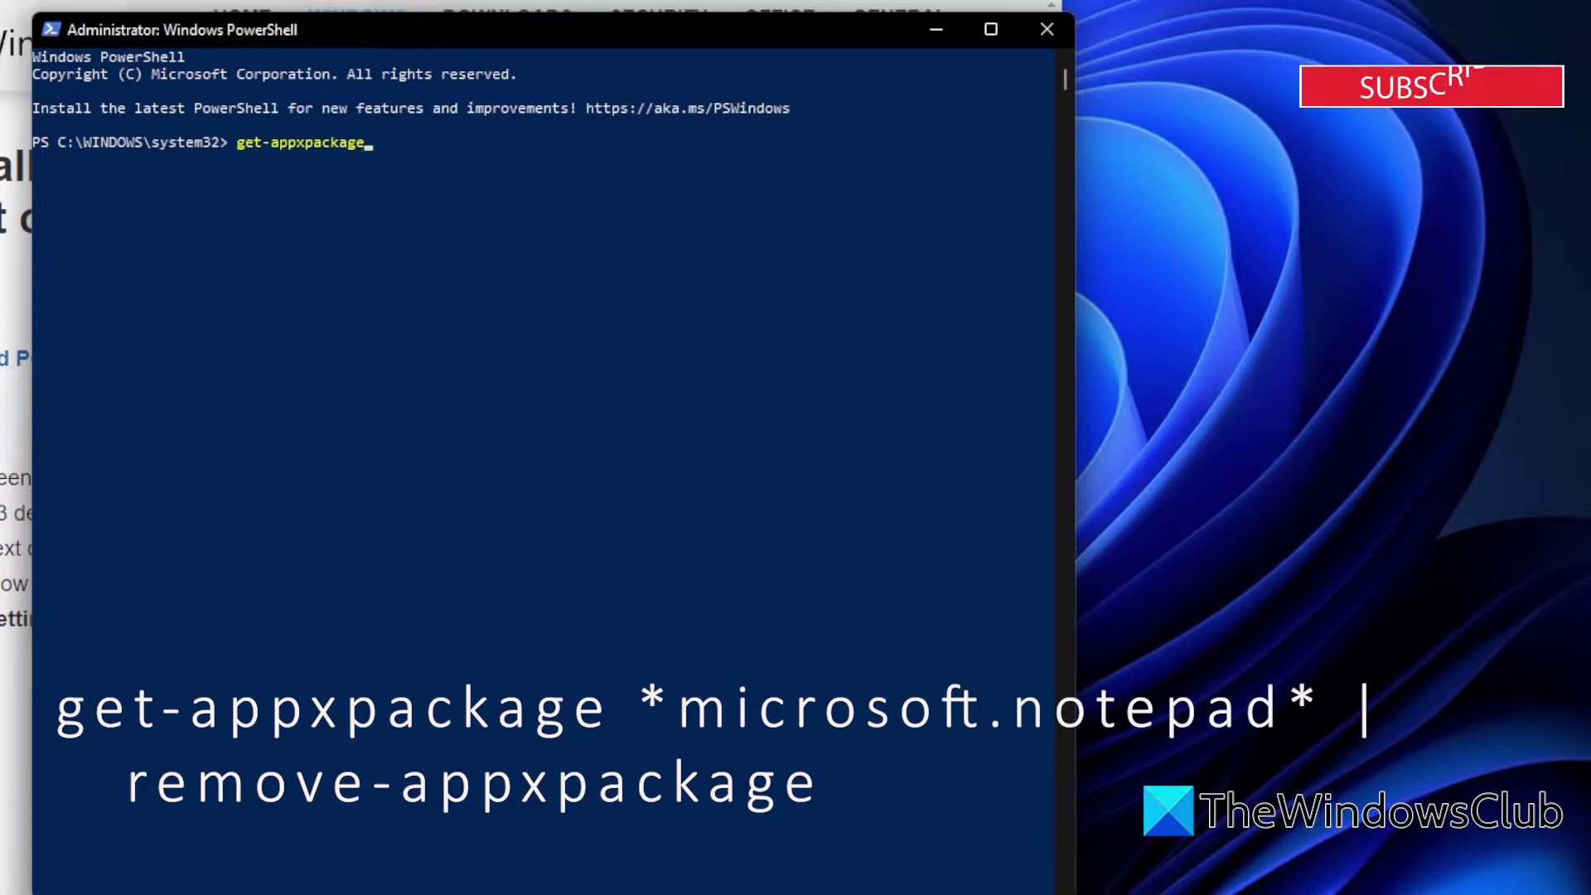
type(" *")
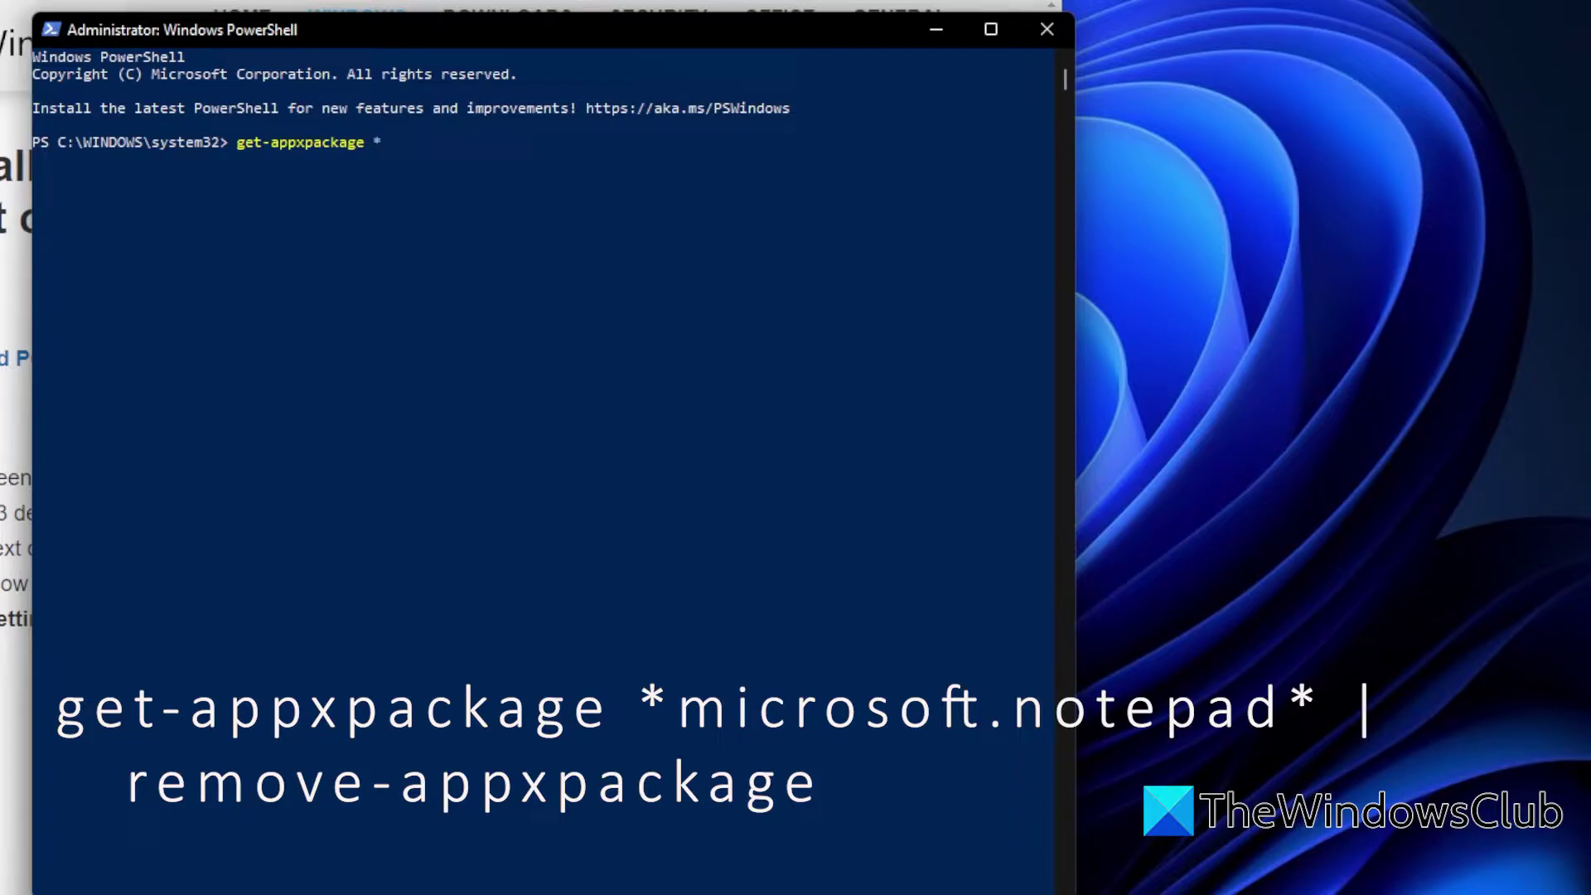
type("micro")
type("so")
type("ft.")
type("windoi")
key("BackSpace")
key("BackSpace")
type("ow")
type("sn")
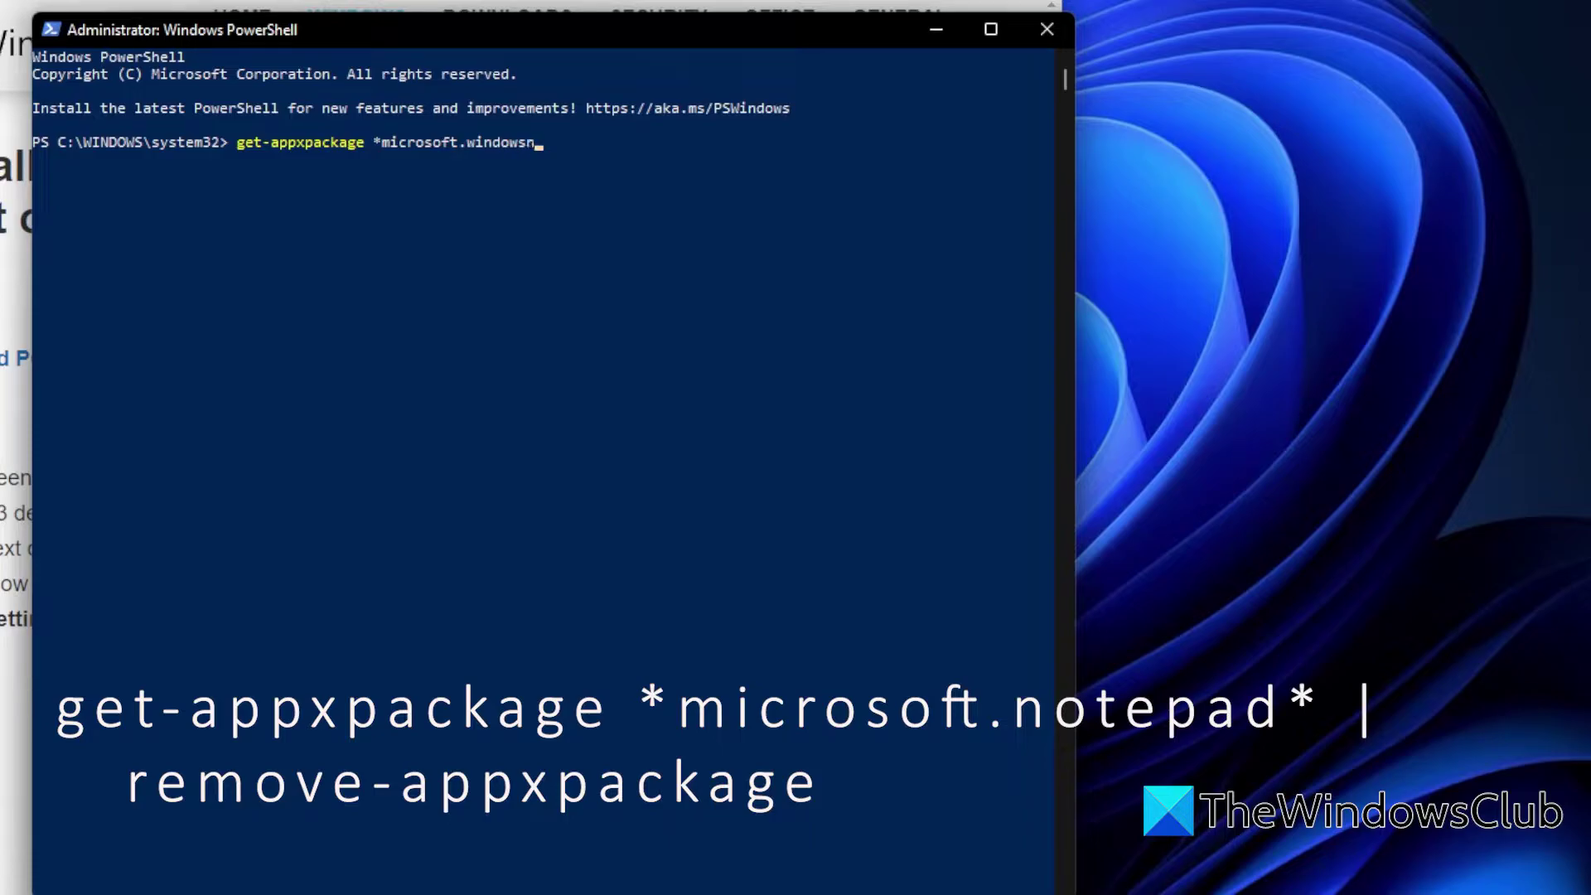
type("otepad")
type("*")
type(" | ")
type("remove")
type("-a")
type("ppx")
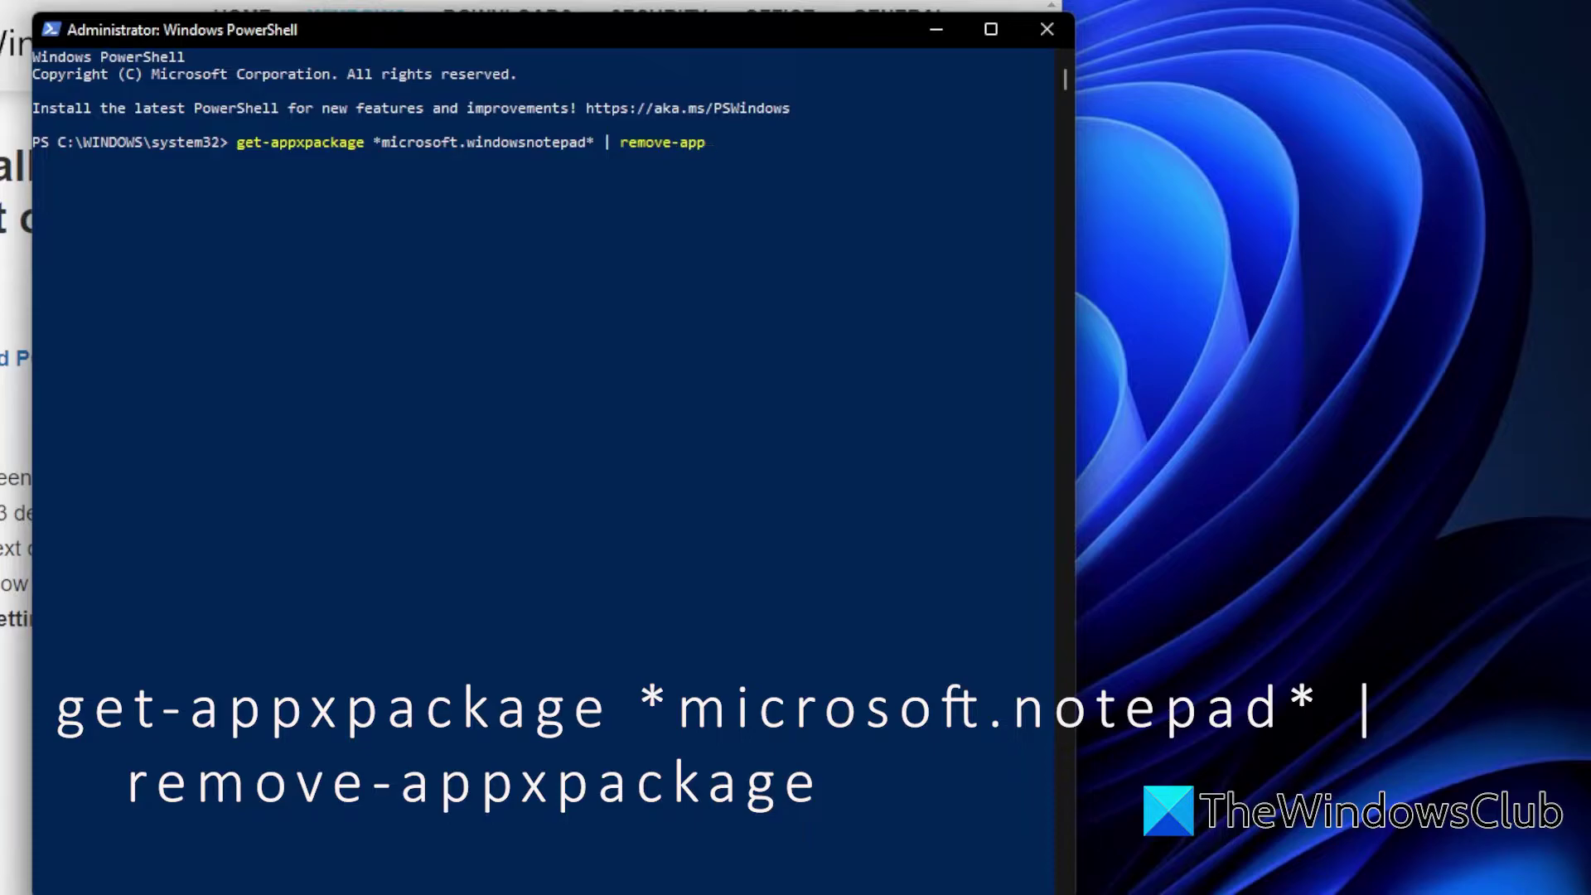
type("pac")
type("kage")
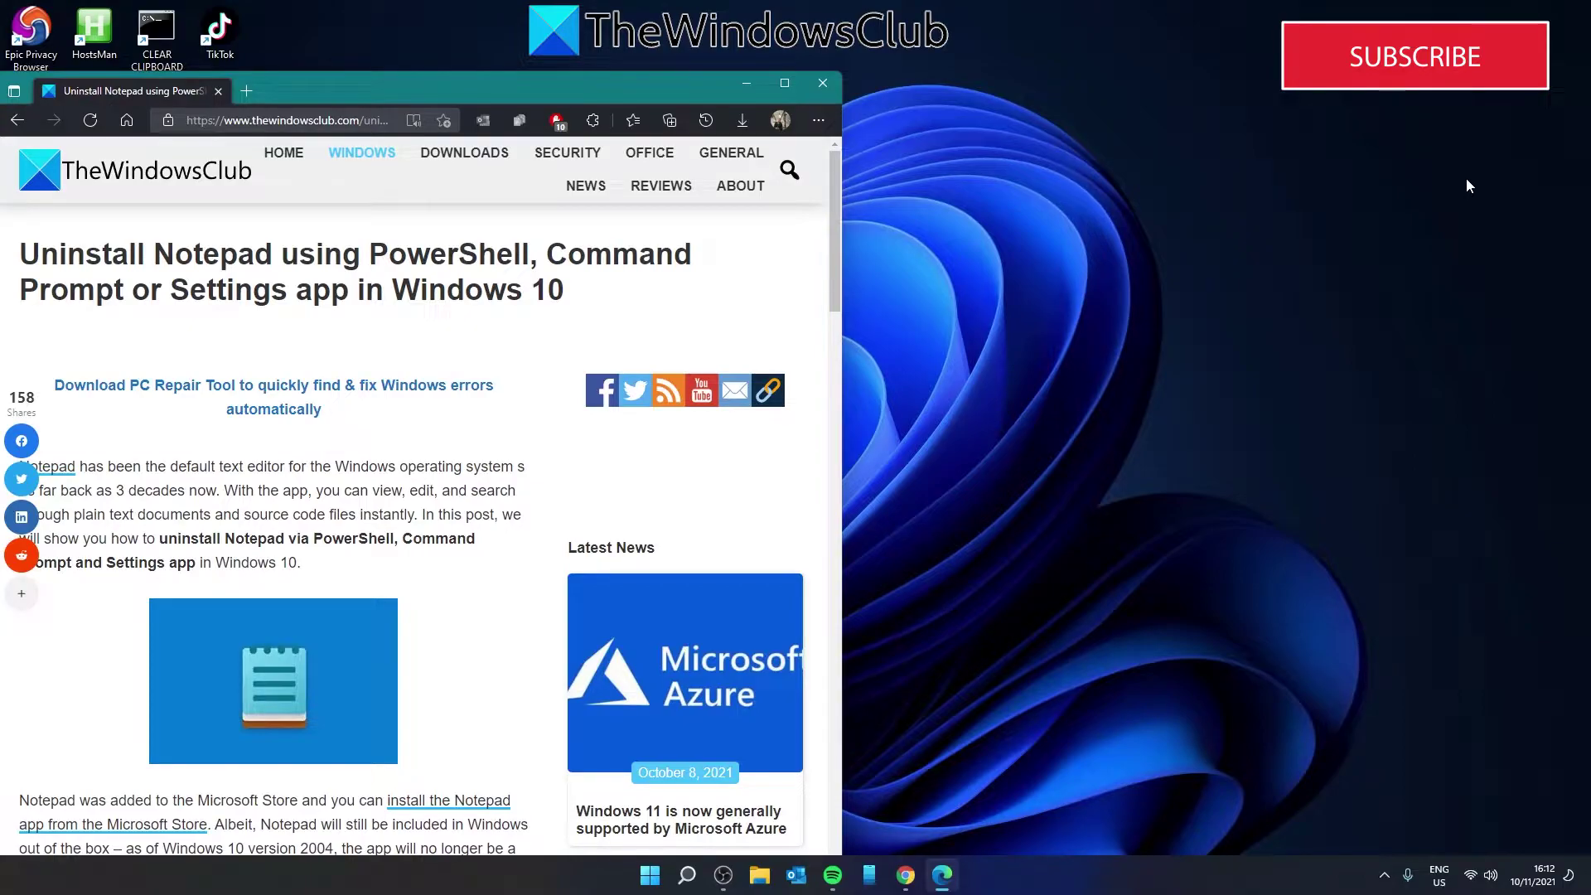
- In an admin Command Prompt, enter powershell -command with the Notepad get/remove-appxpackage pipeline
left_click(685, 876)
type("cm")
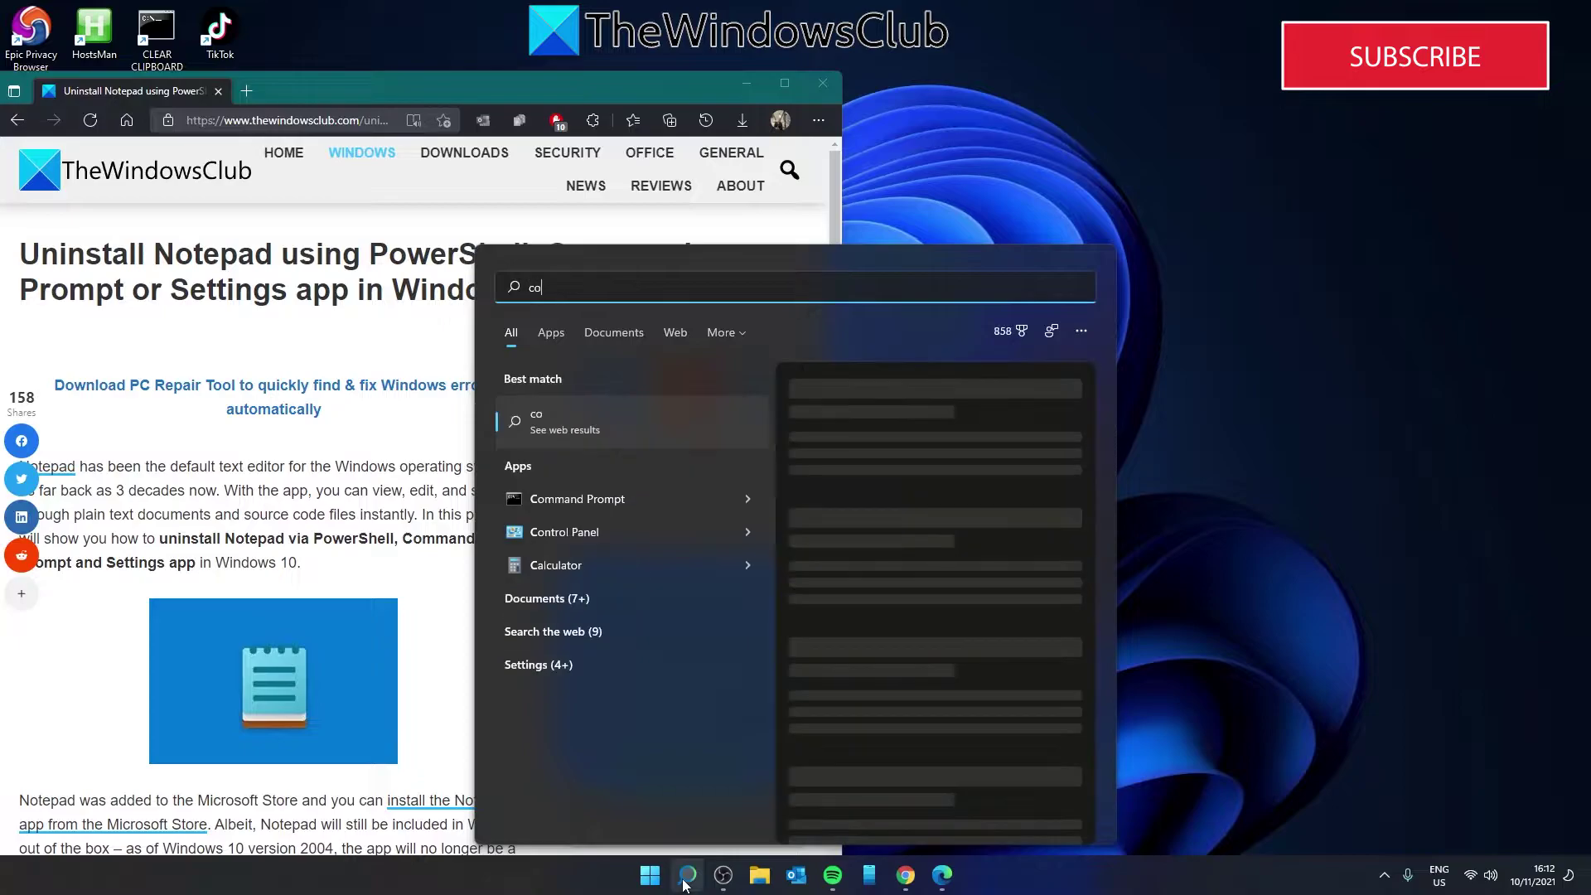
type("mand prompt")
key("ctrl+shift+Return")
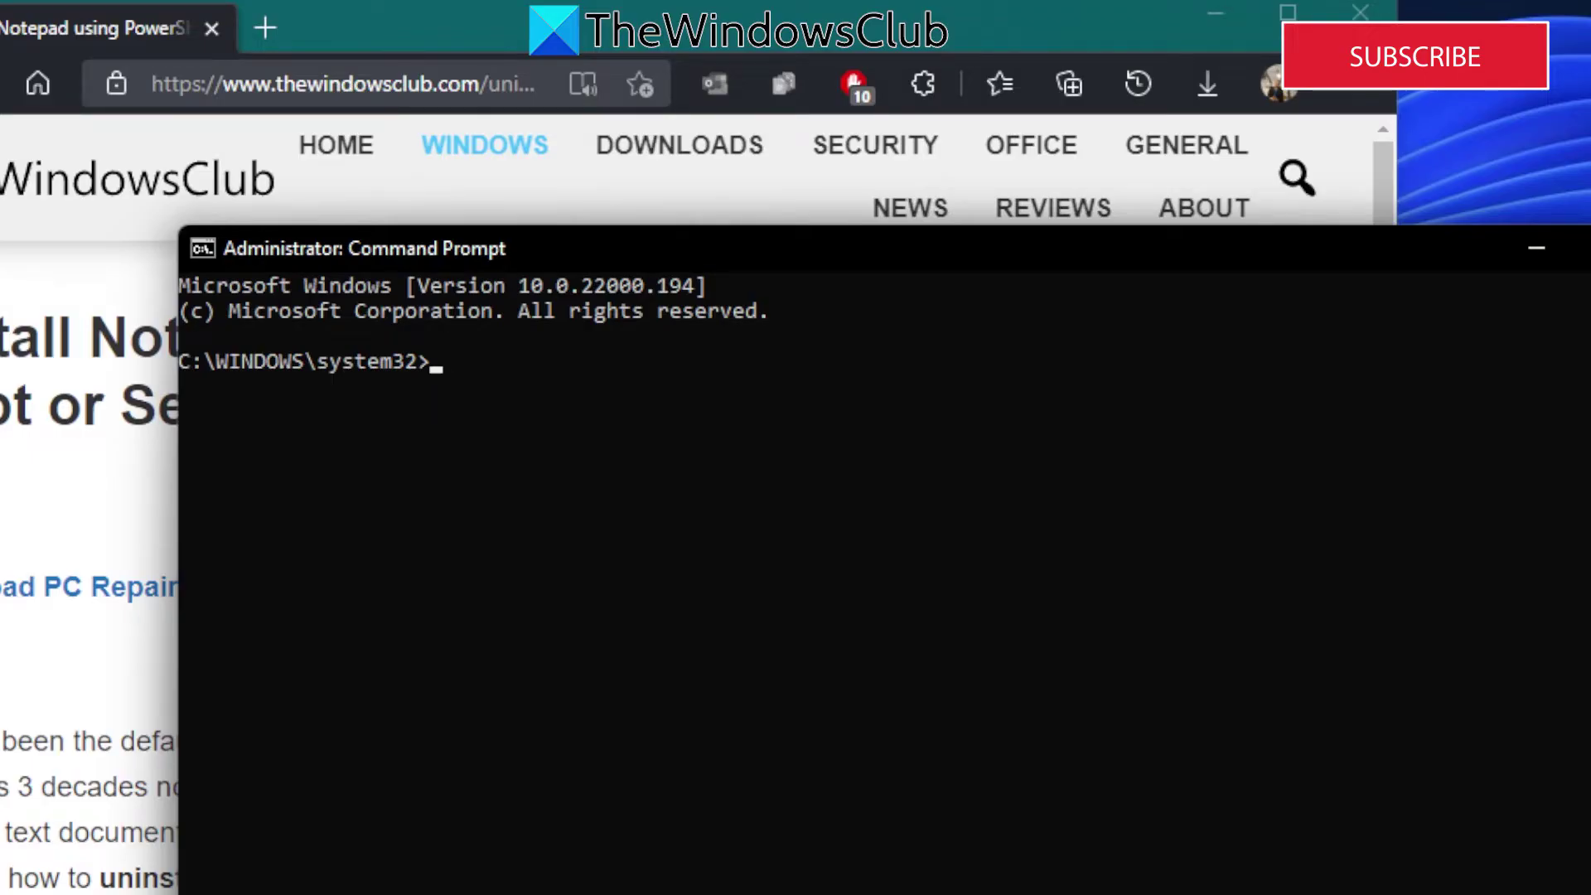
type("pow")
type("er")
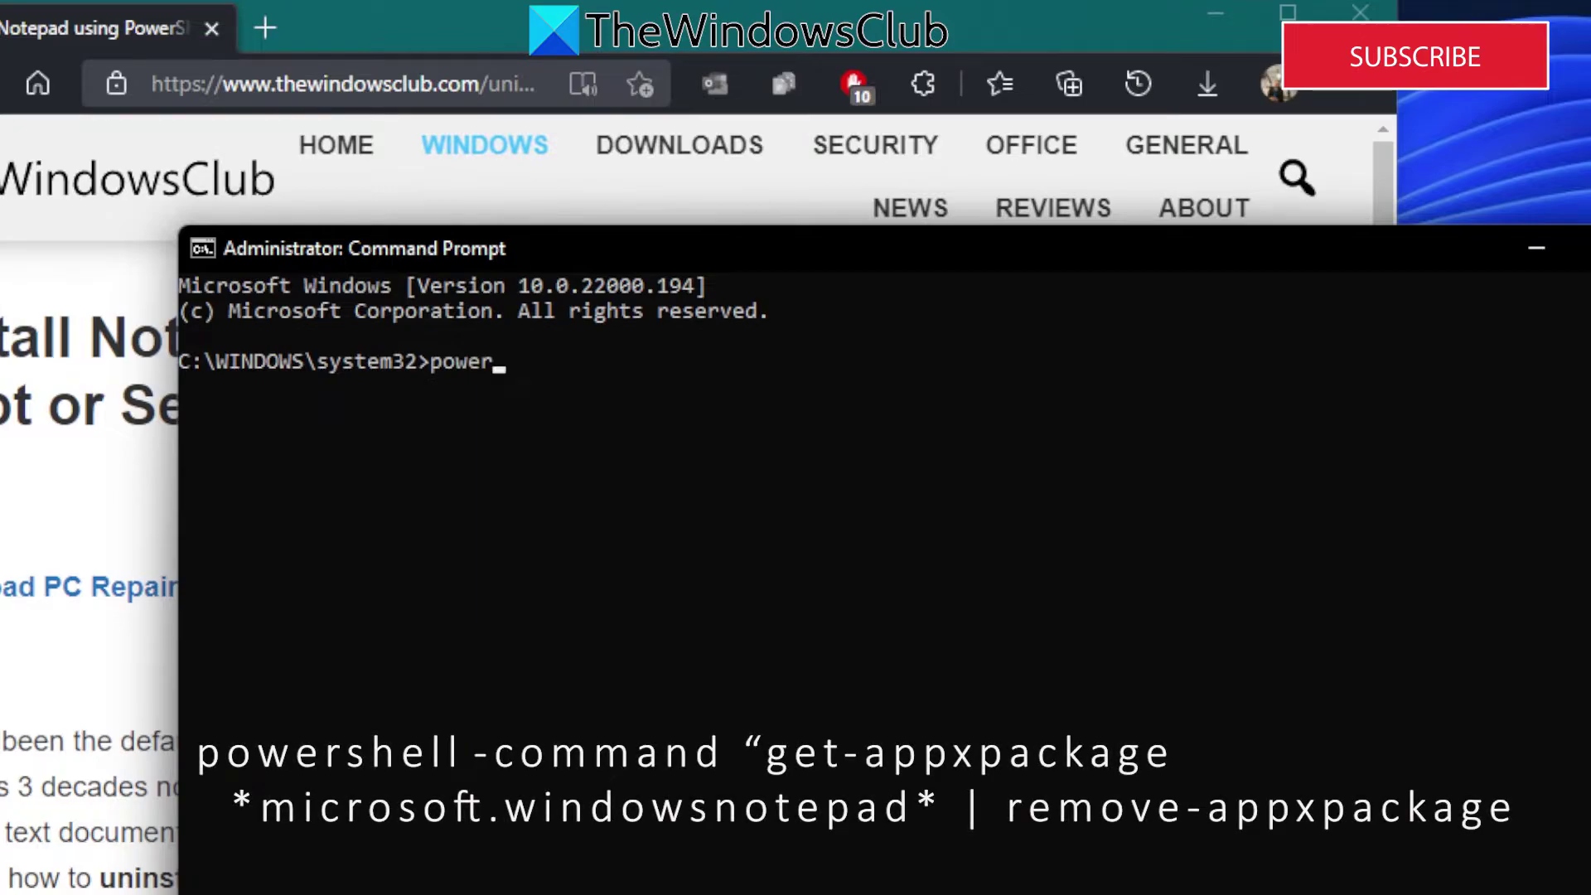
type("shel")
type("l -co")
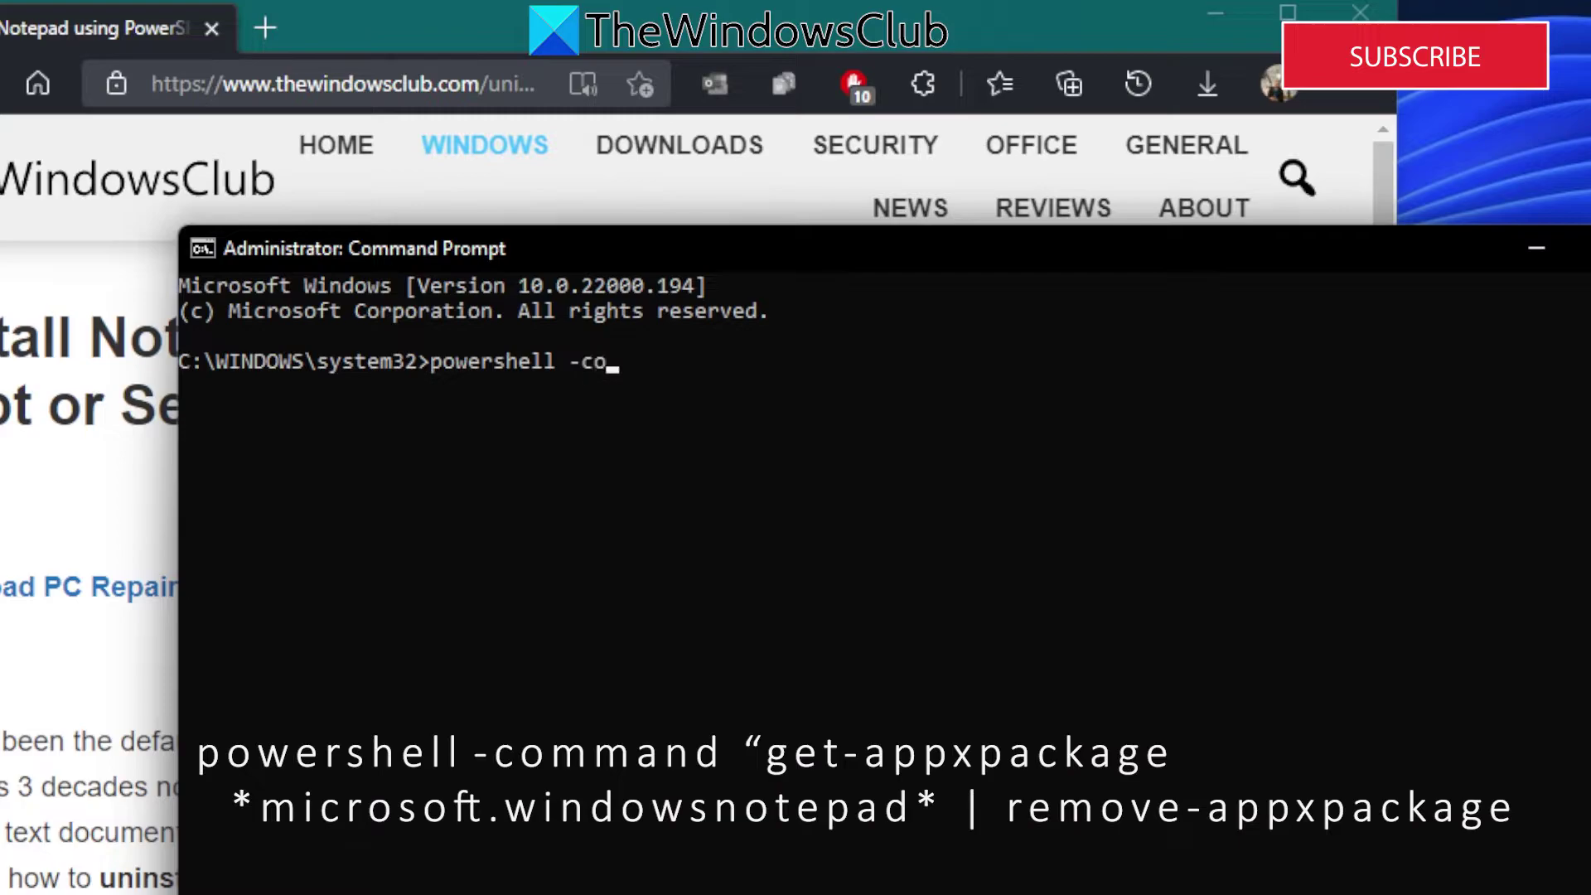
type("mmand")
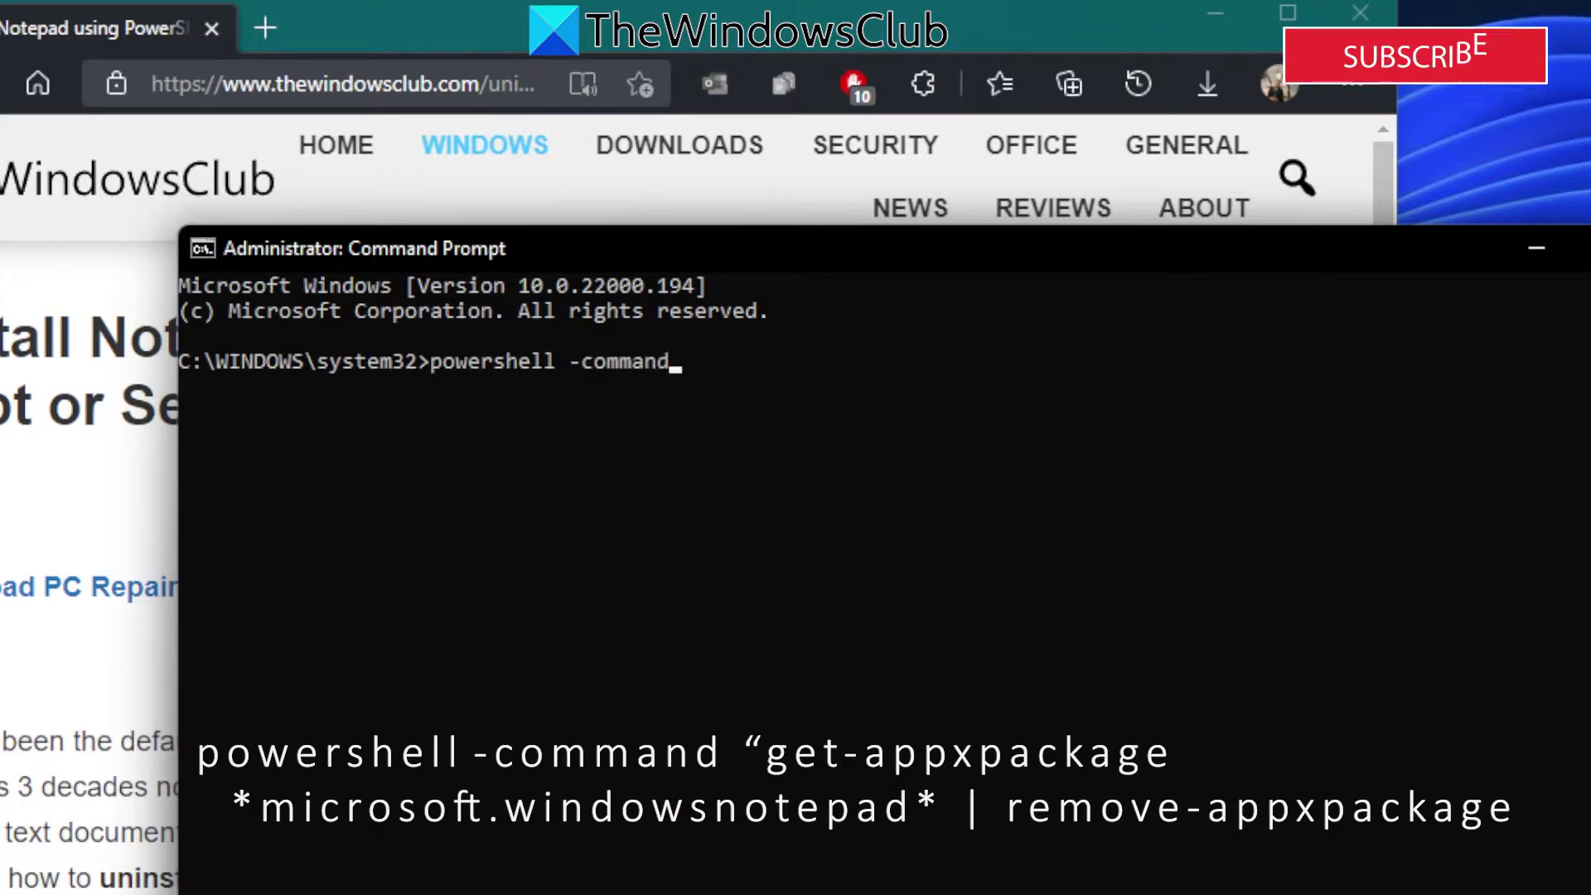
type(" \"")
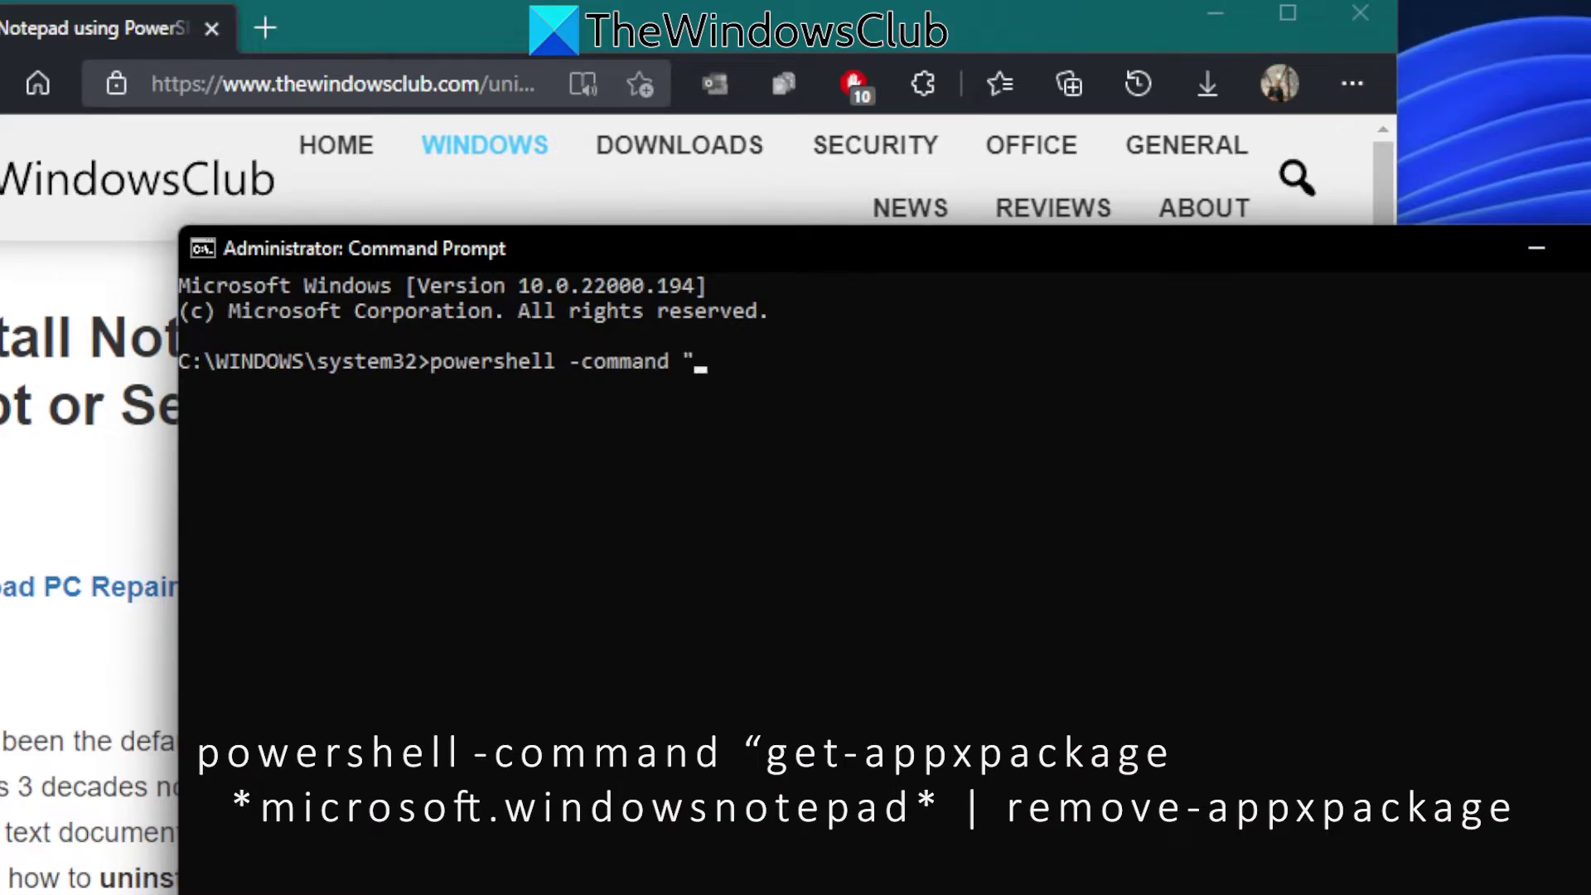
type("get-")
type("appxp")
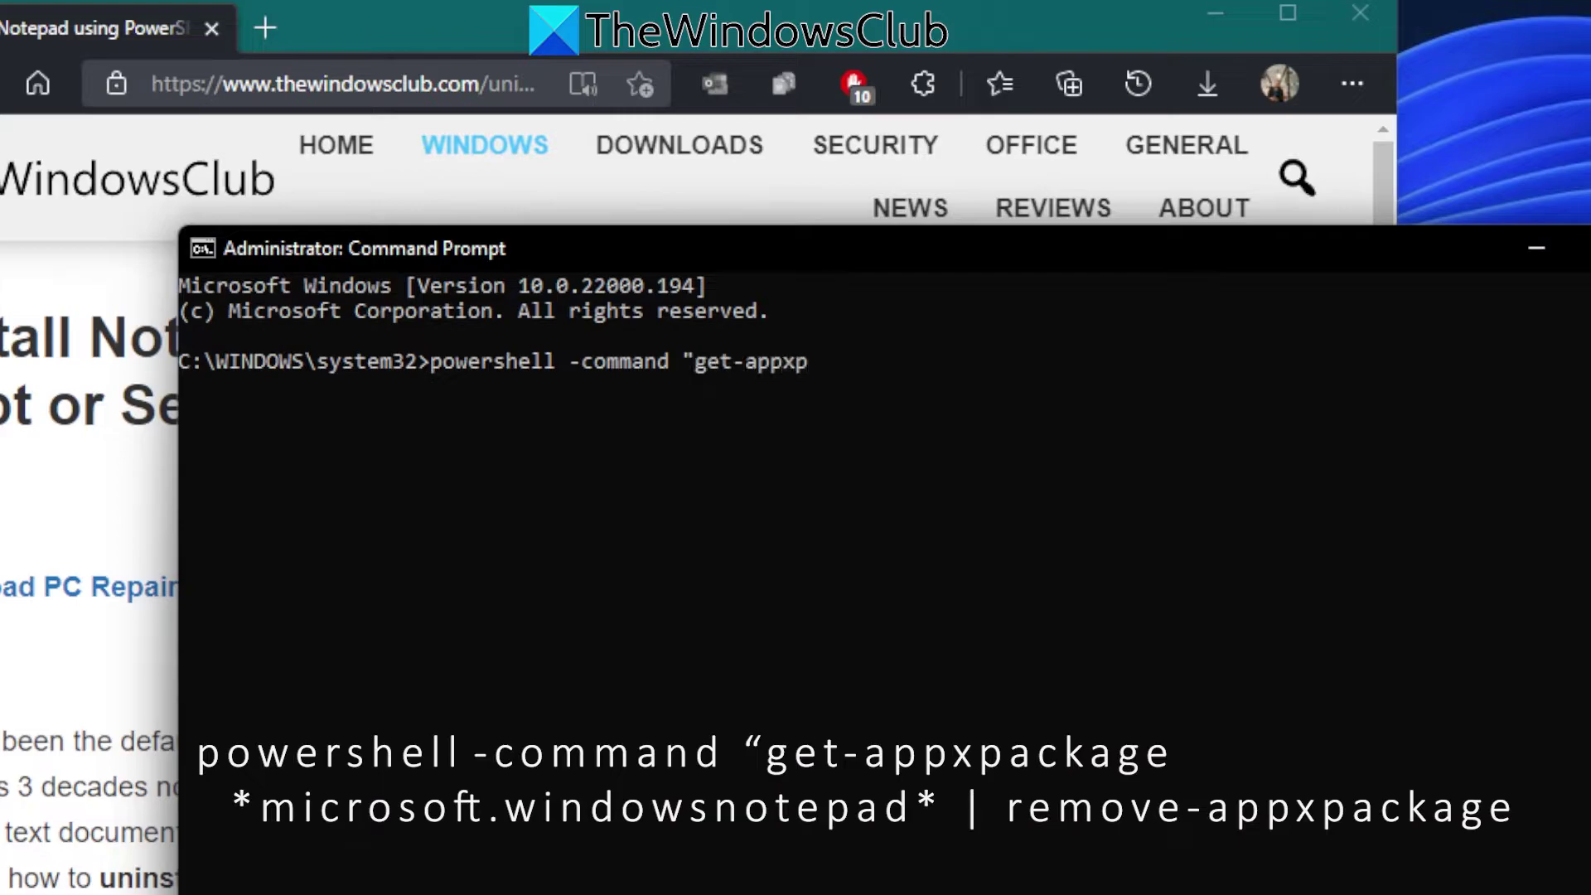
type("ackage")
type(" *")
type("moic")
key("BackSpace")
key("BackSpace")
key("BackSpace")
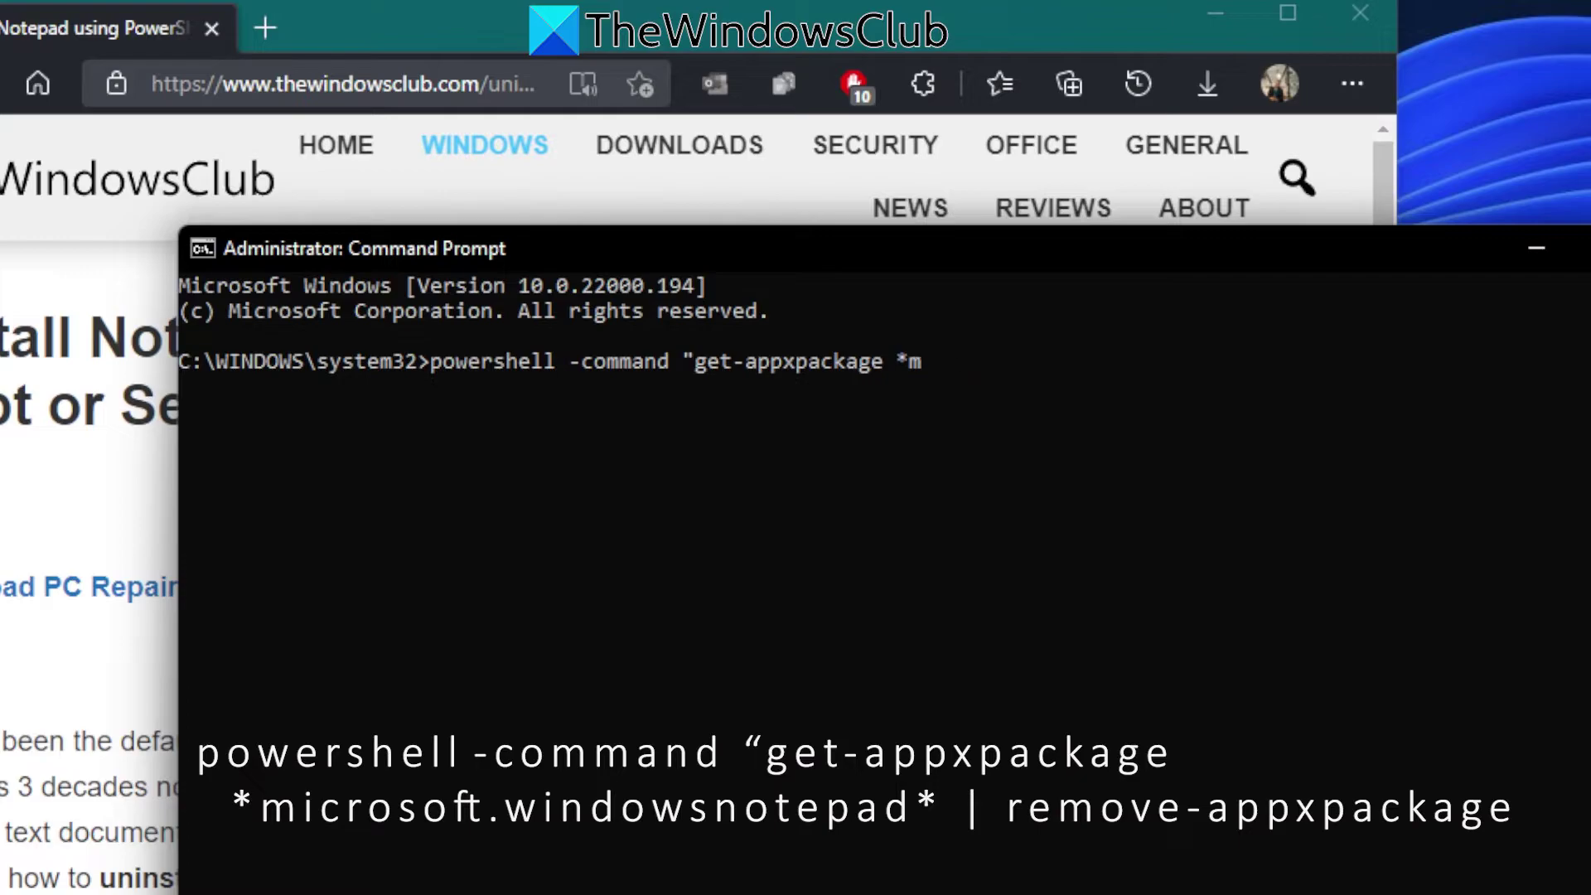
type("icrosof")
type("t.w")
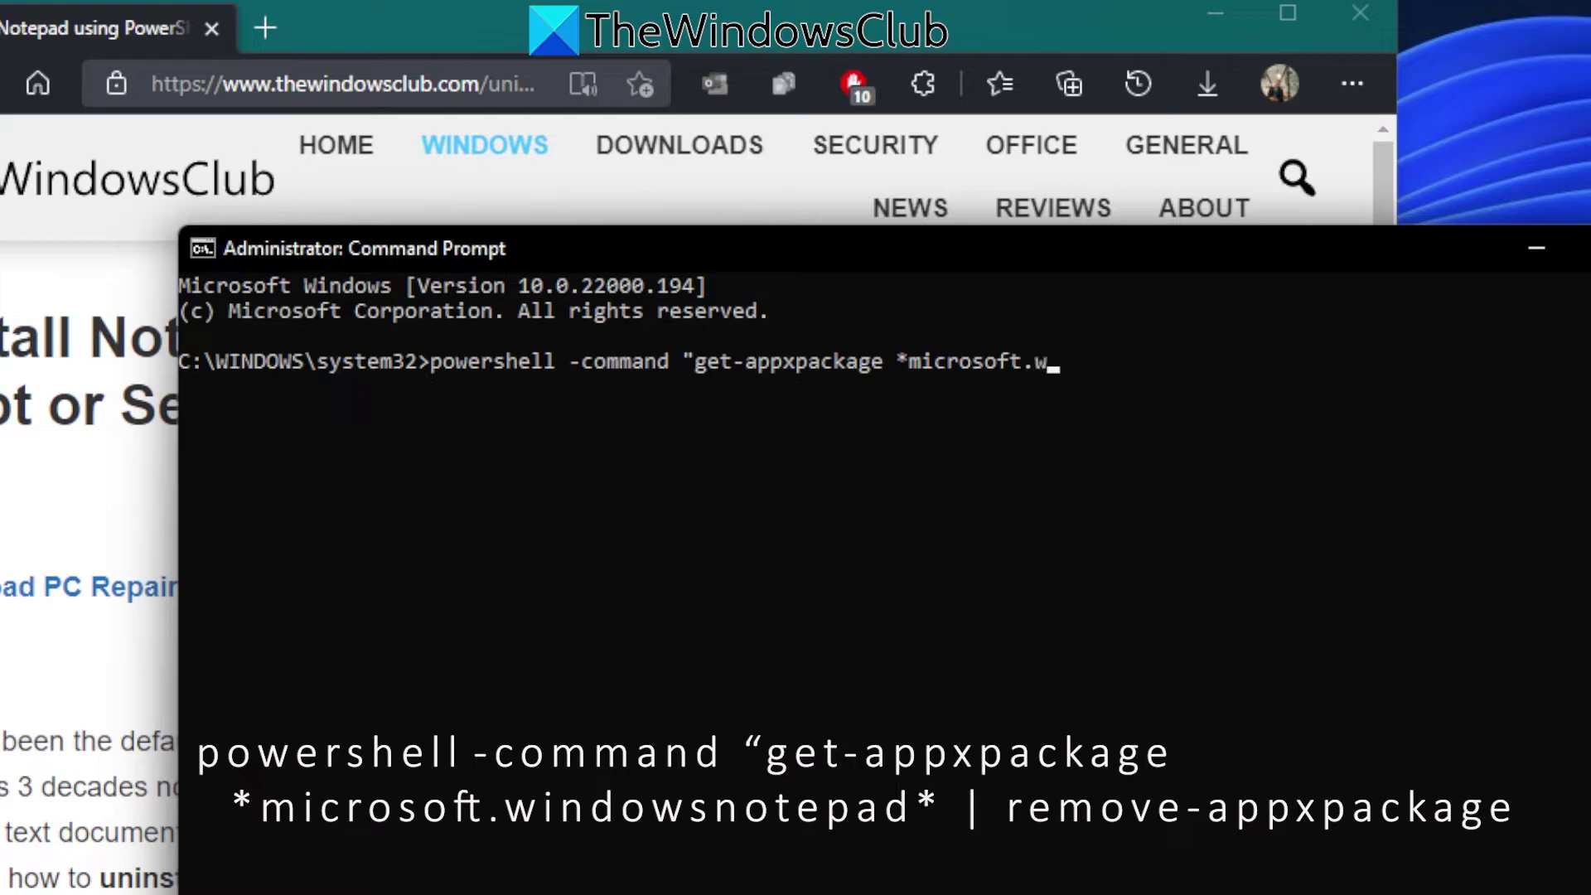
type("indowsno")
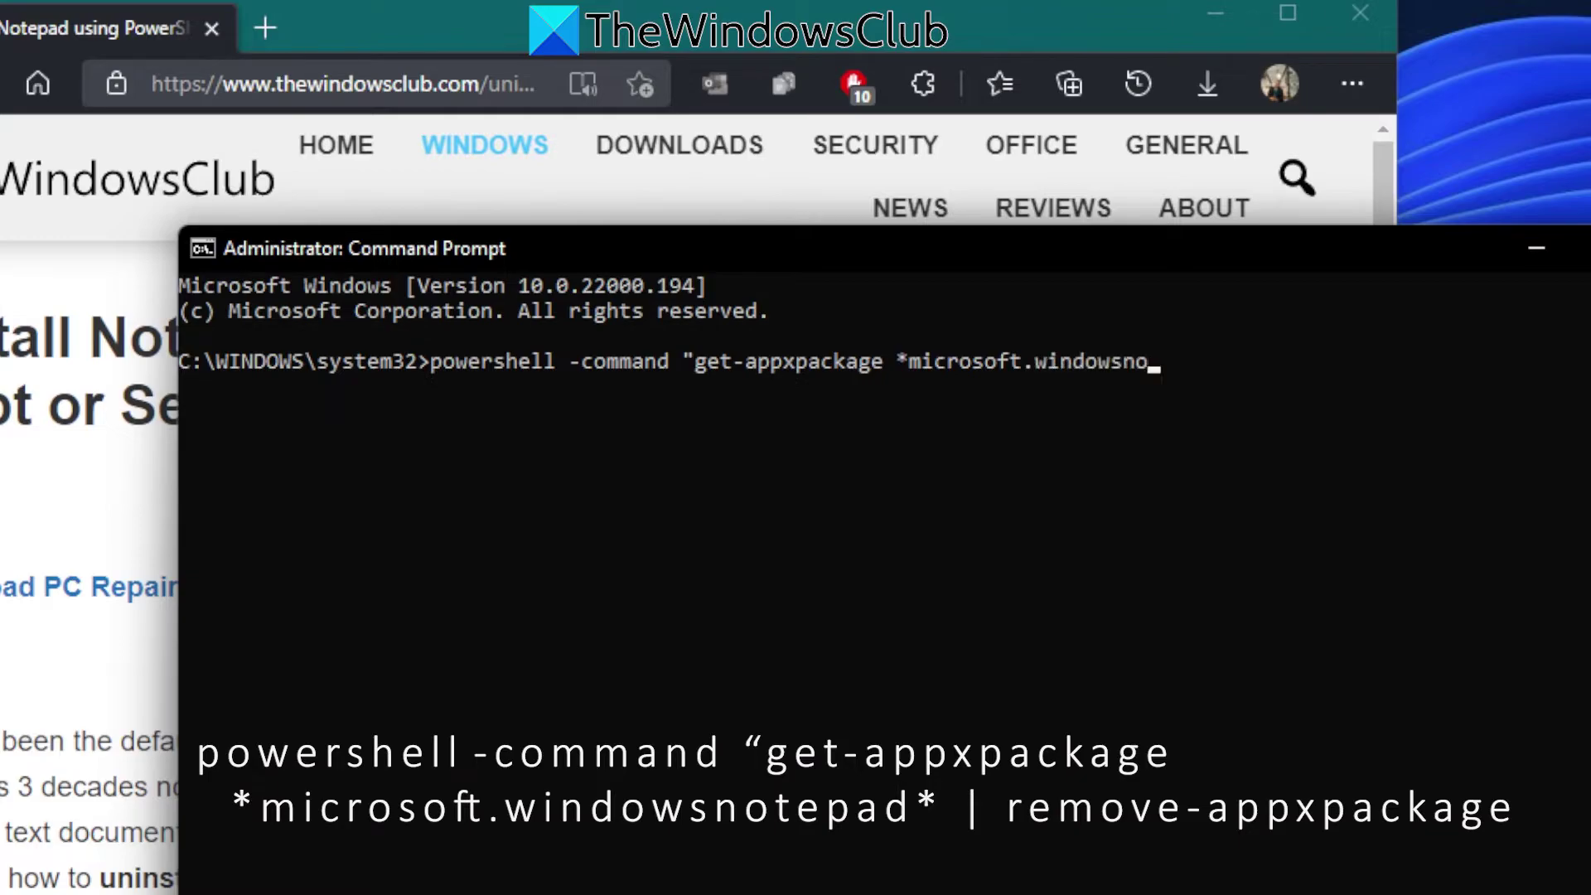
type("tepad")
type("* ")
type("|")
type(" remo")
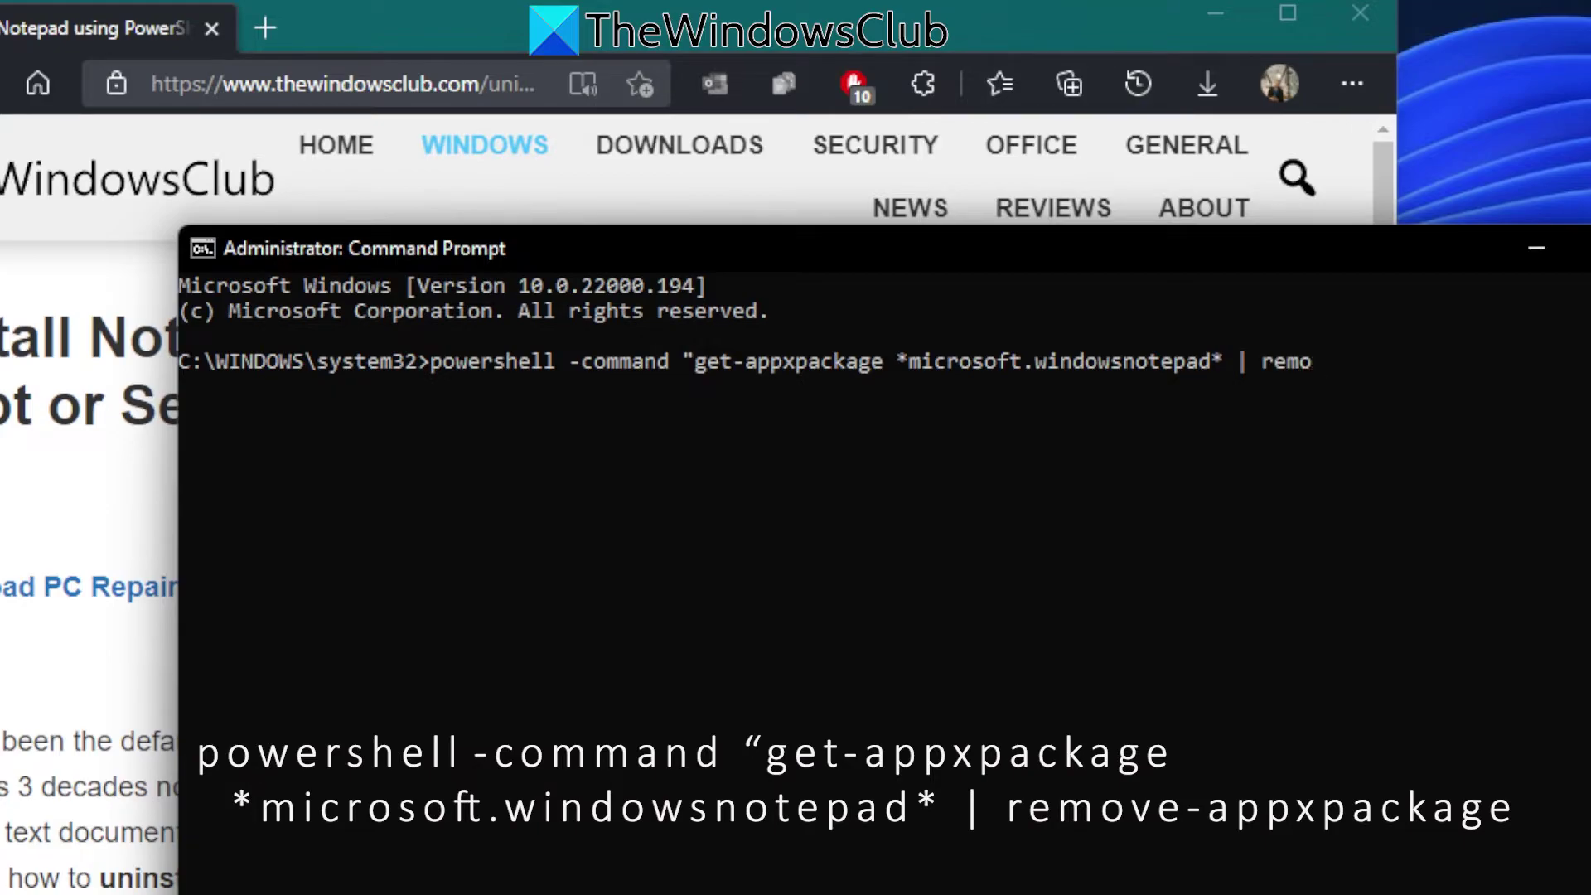
type("ve-ap")
type("pxpa")
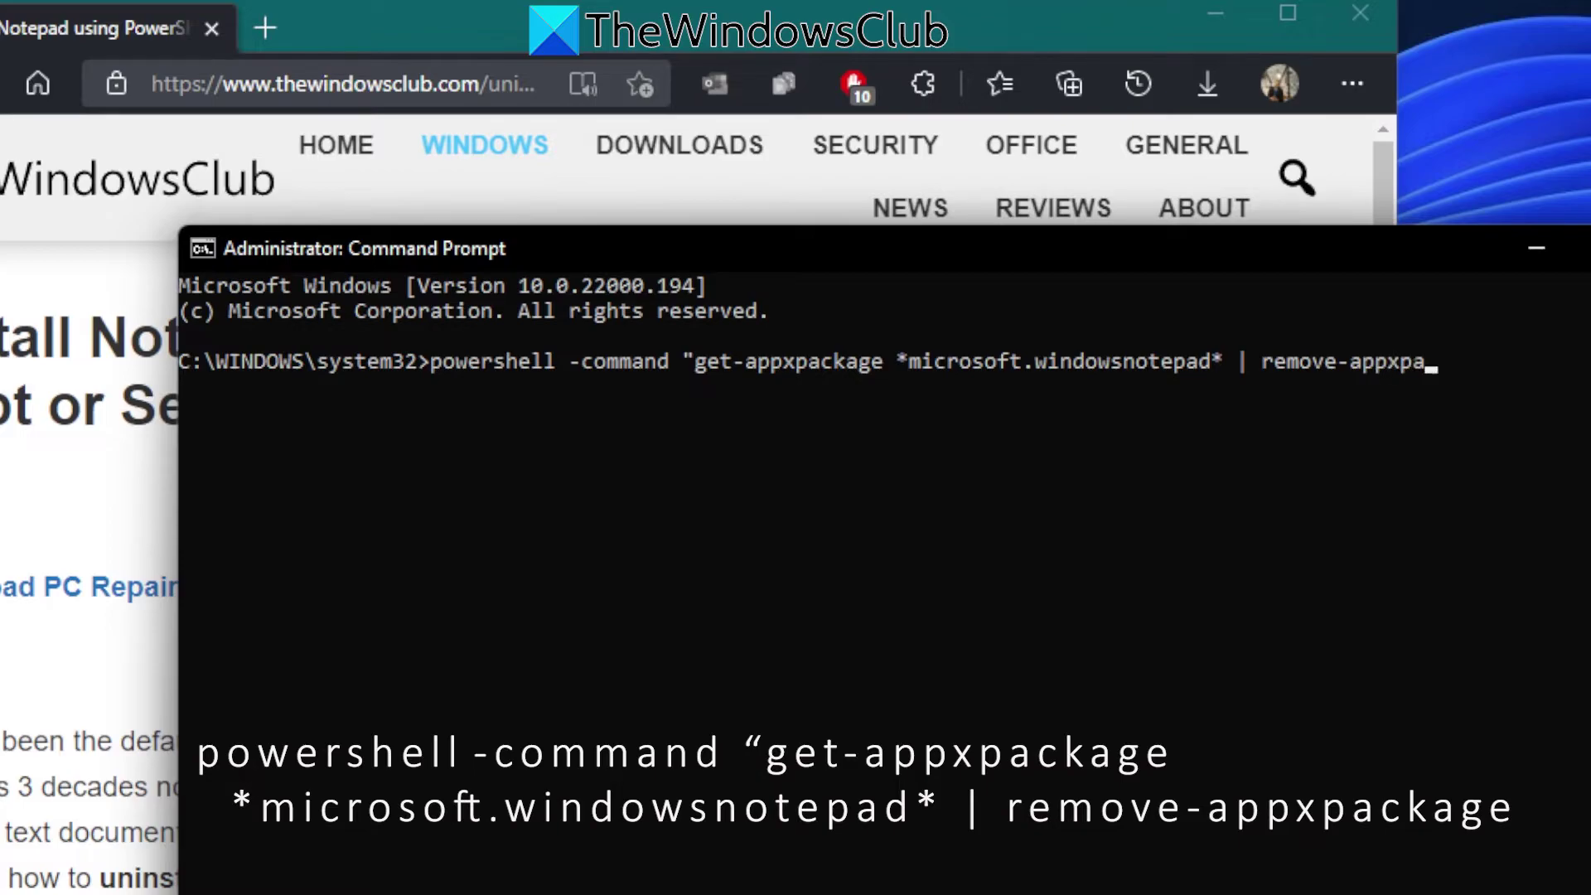
type("ckage")
type("\"")
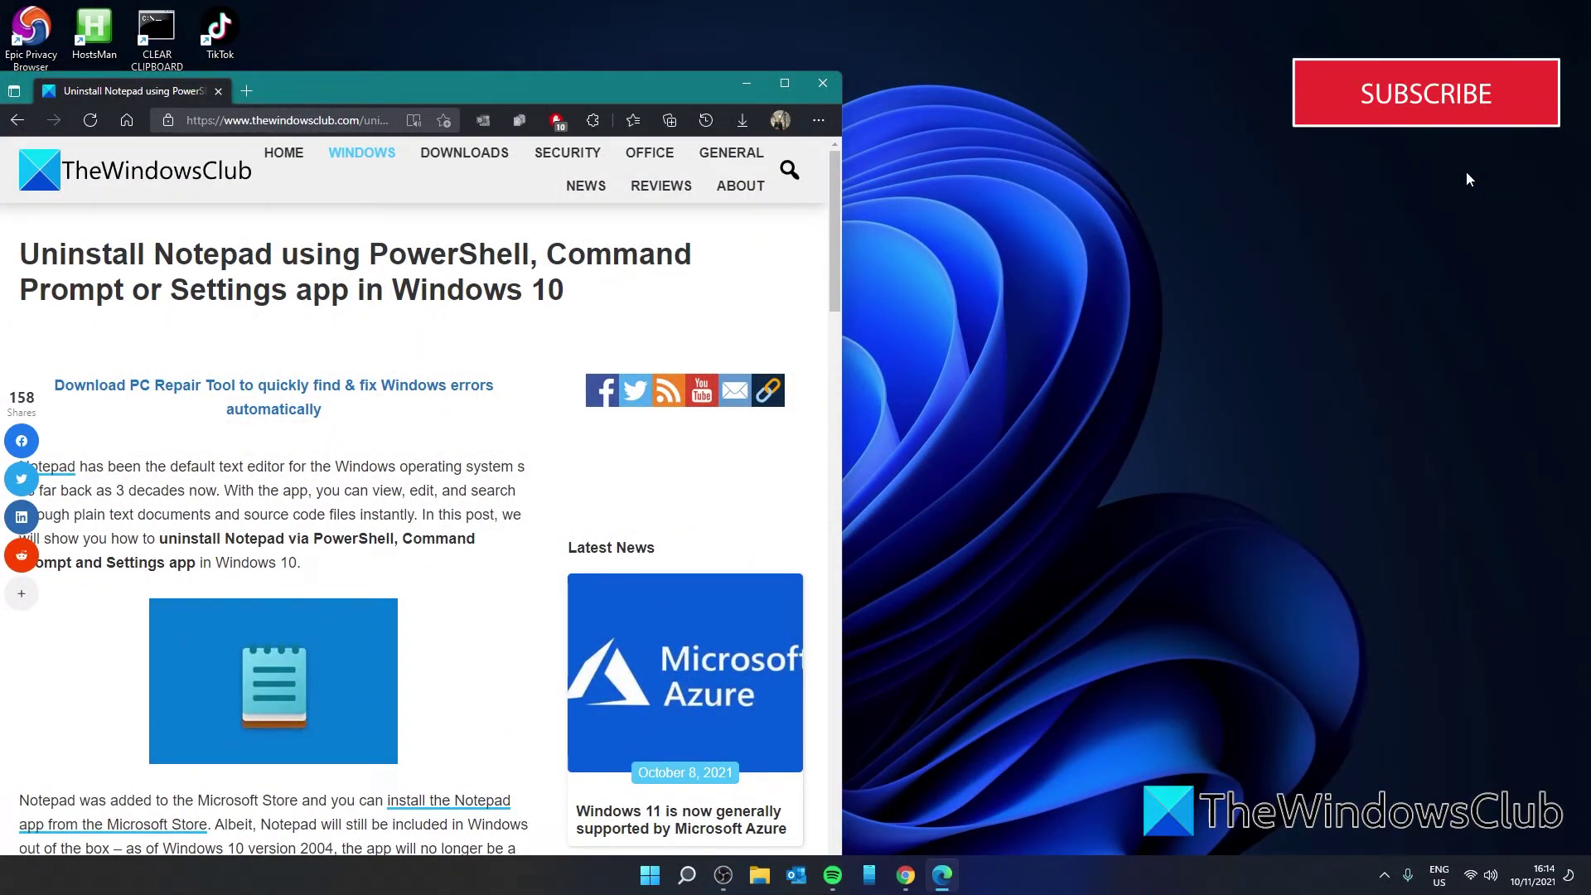
- Open the Start menu to reach the Settings app
left_click(650, 874)
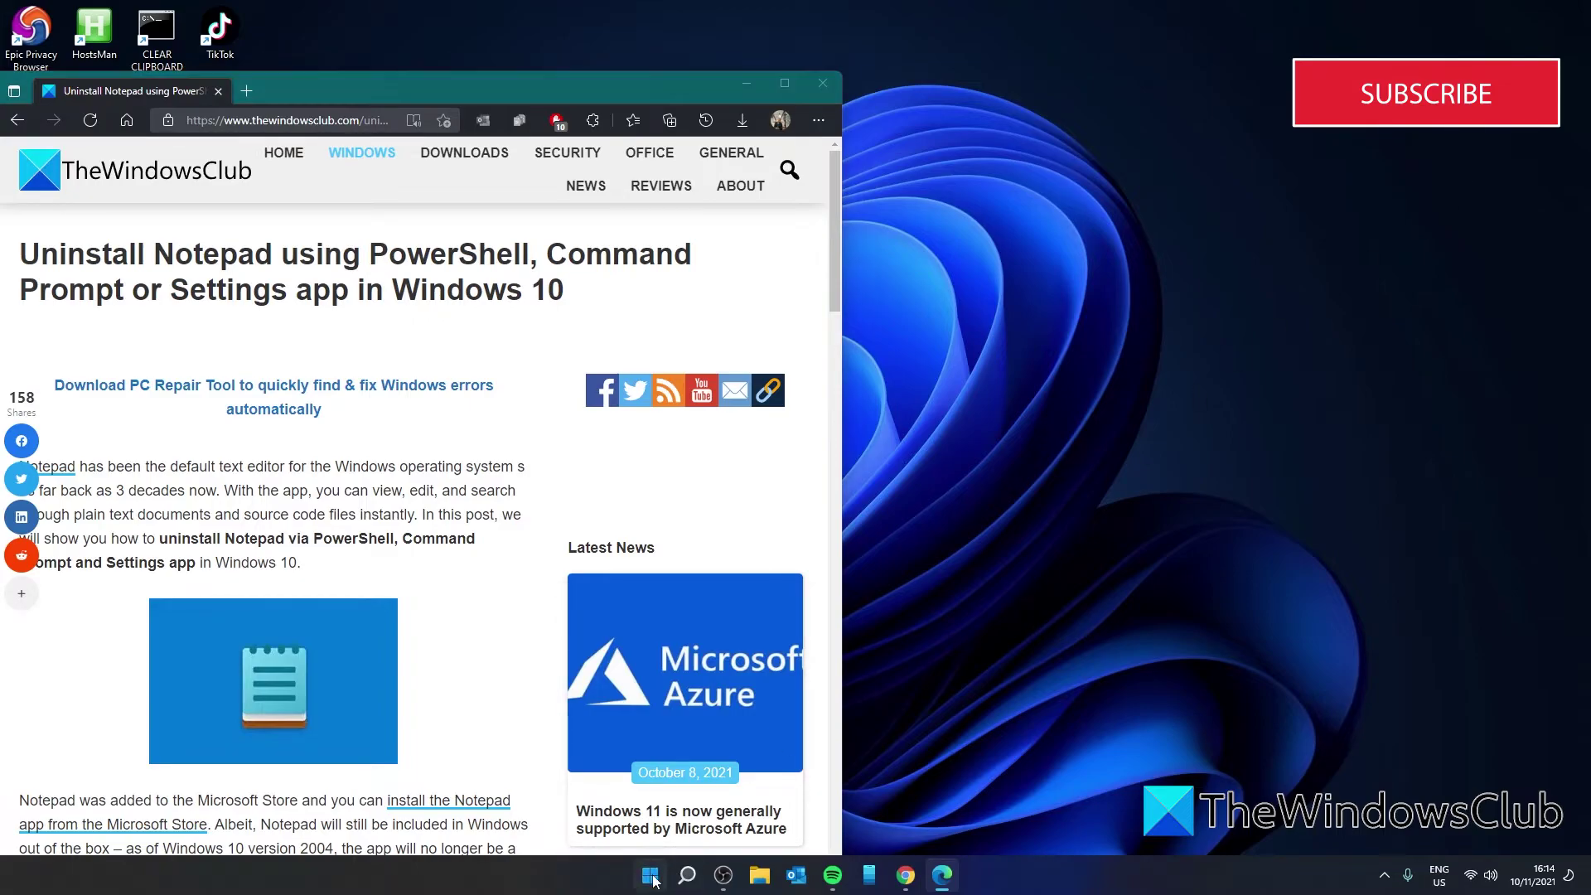
- In Settings > Apps > Apps & features, open Notepad's more-options menu showing Uninstall
left_click(594, 409)
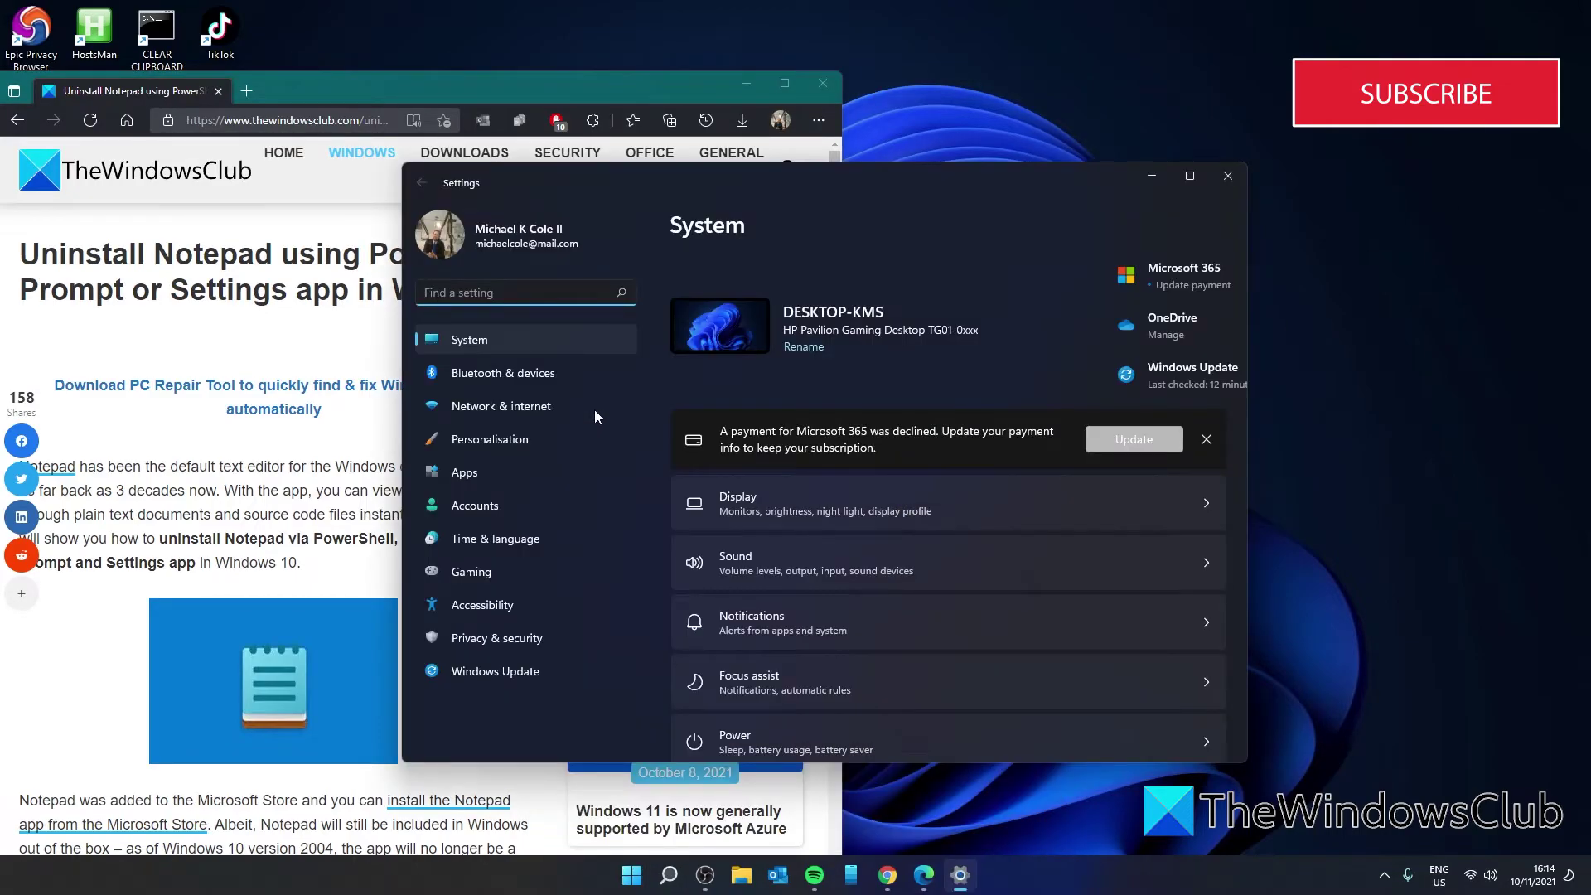
left_click(536, 475)
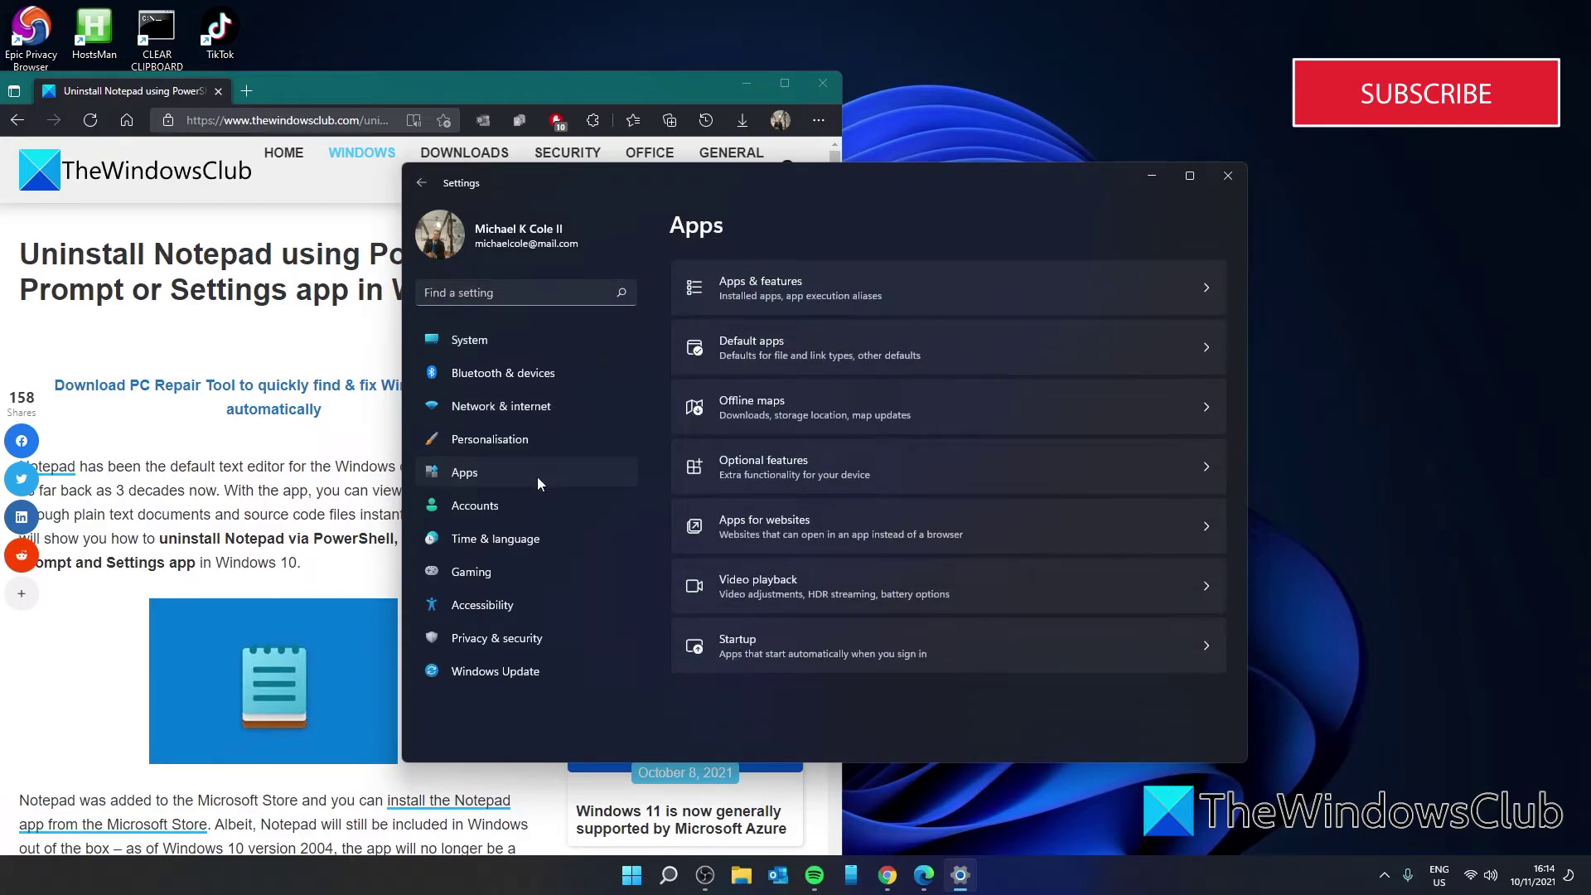
left_click(1208, 286)
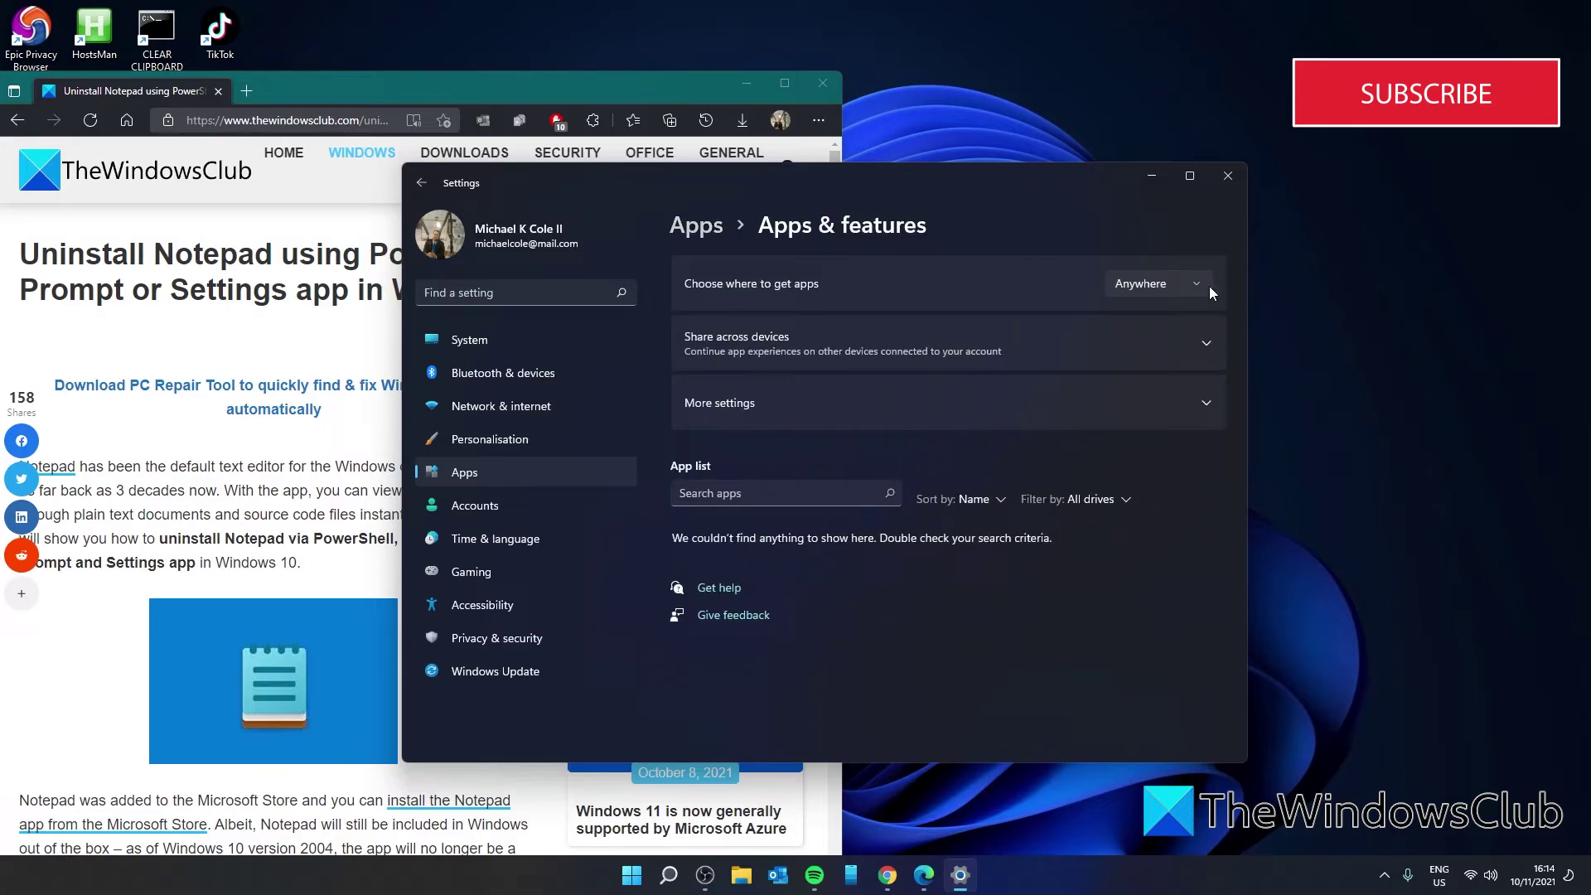
scroll(992, 426, "down", 3)
scroll(992, 426, "down", 3)
scroll(992, 427, "down", 5)
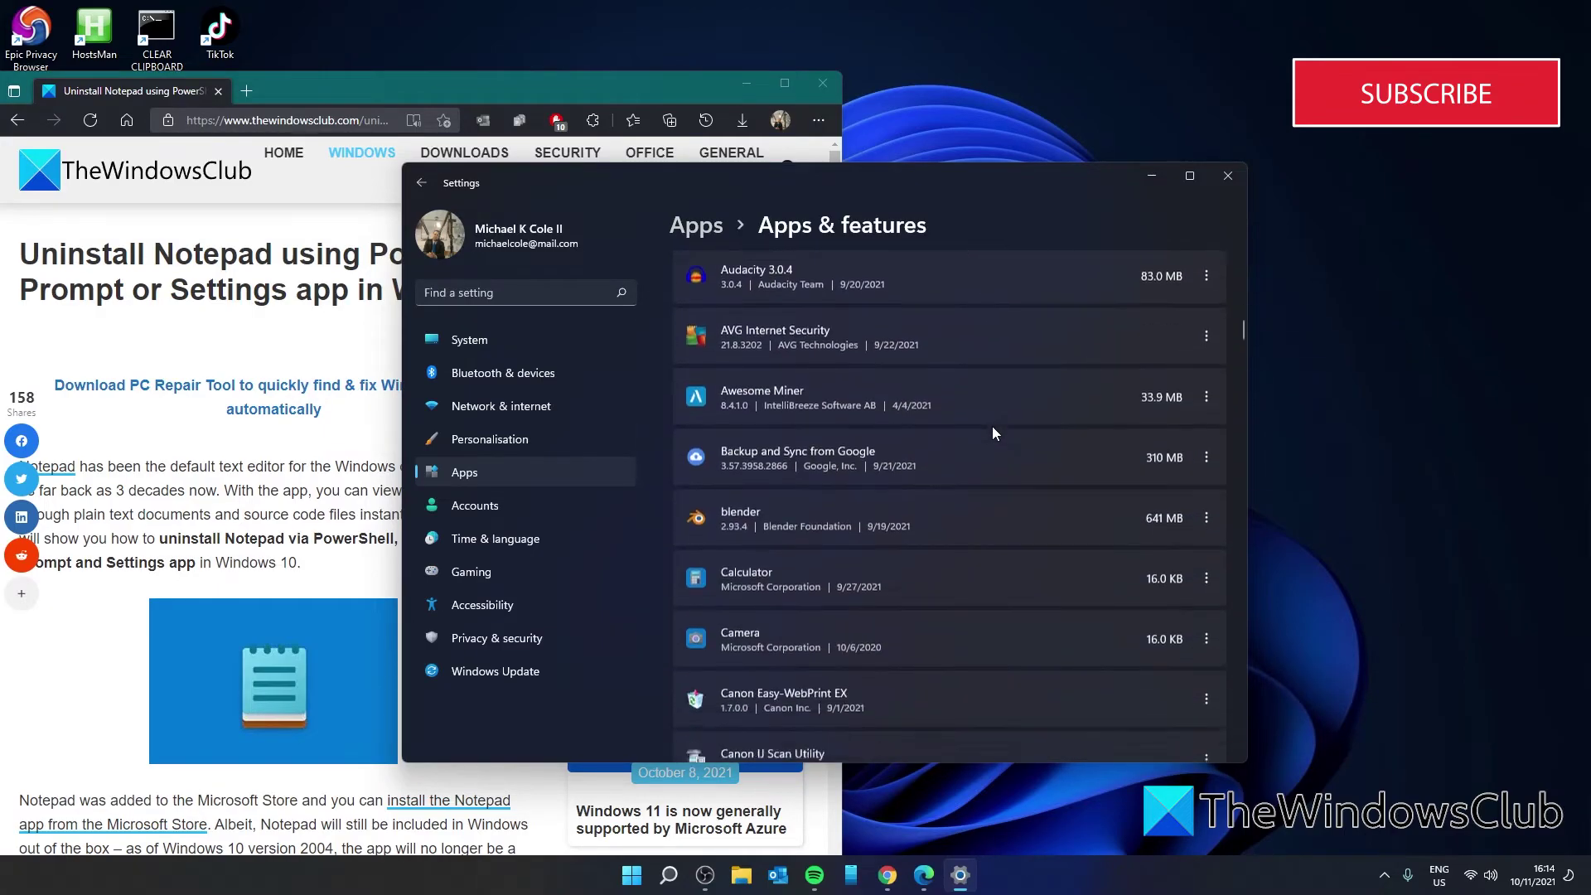
scroll(992, 426, "down", 3)
scroll(992, 425, "down", 3)
scroll(992, 427, "down", 3)
scroll(991, 426, "down", 5)
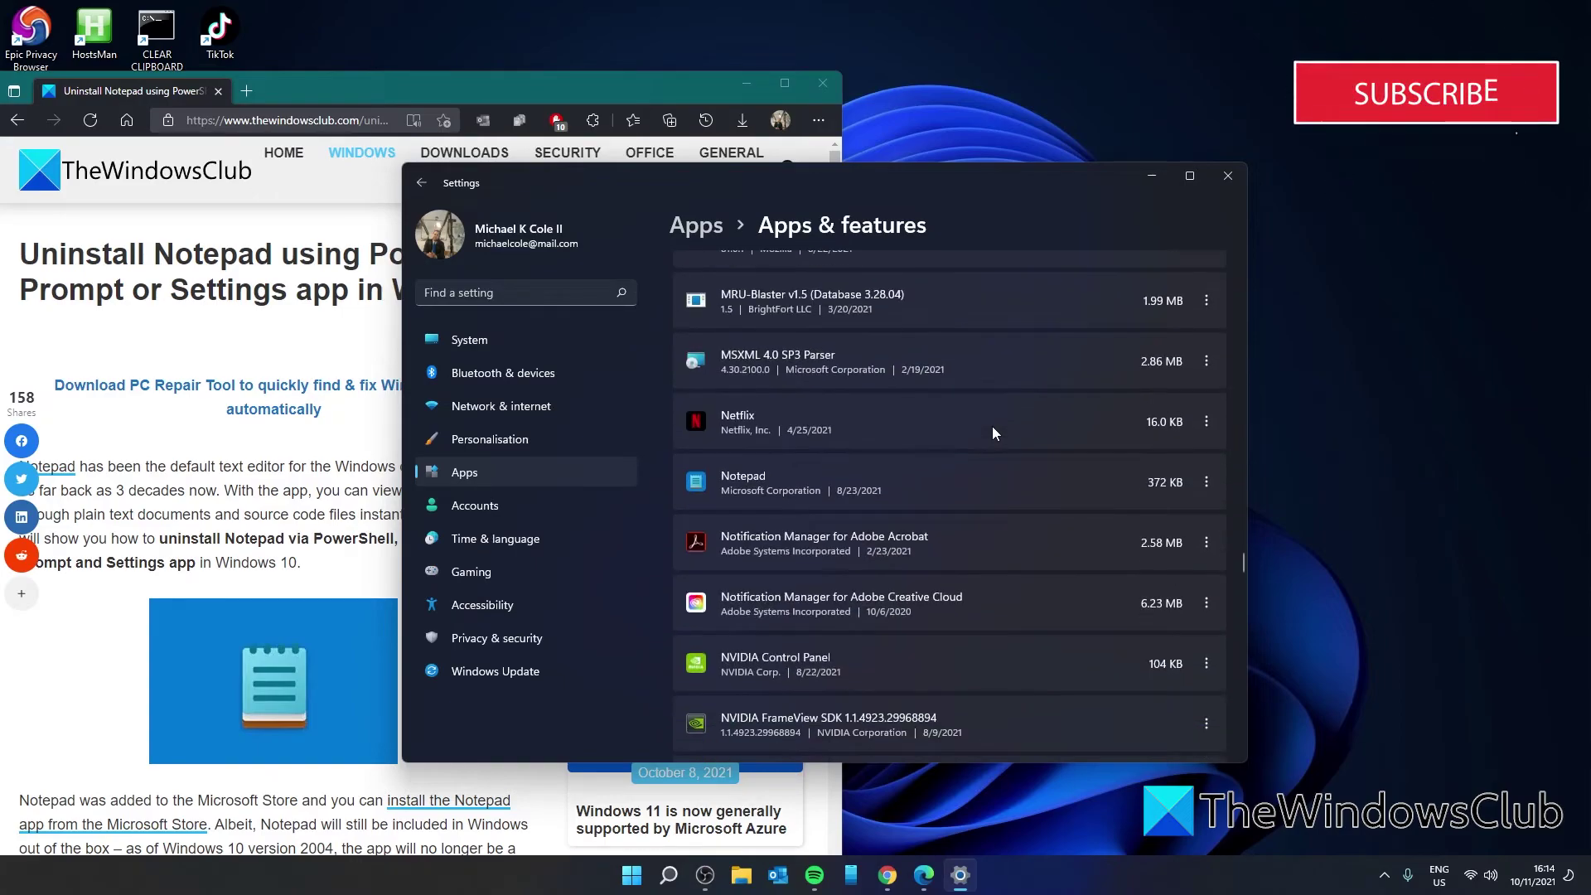
left_click(1206, 483)
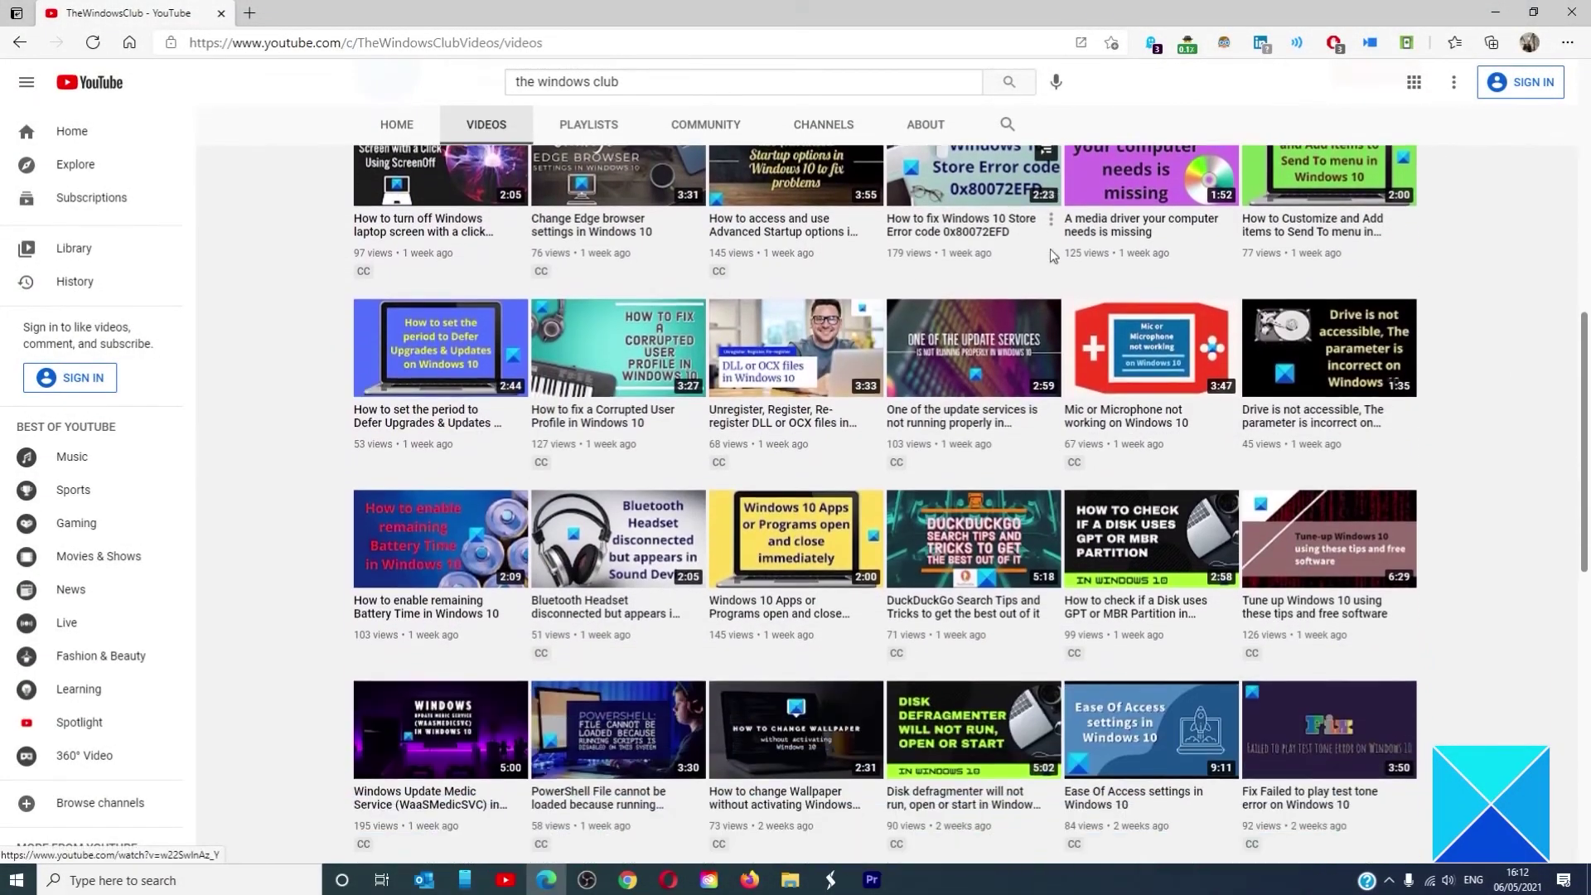
scroll(1051, 252, "down", 3)
scroll(1050, 253, "down", 2)
scroll(1051, 252, "down", 2)
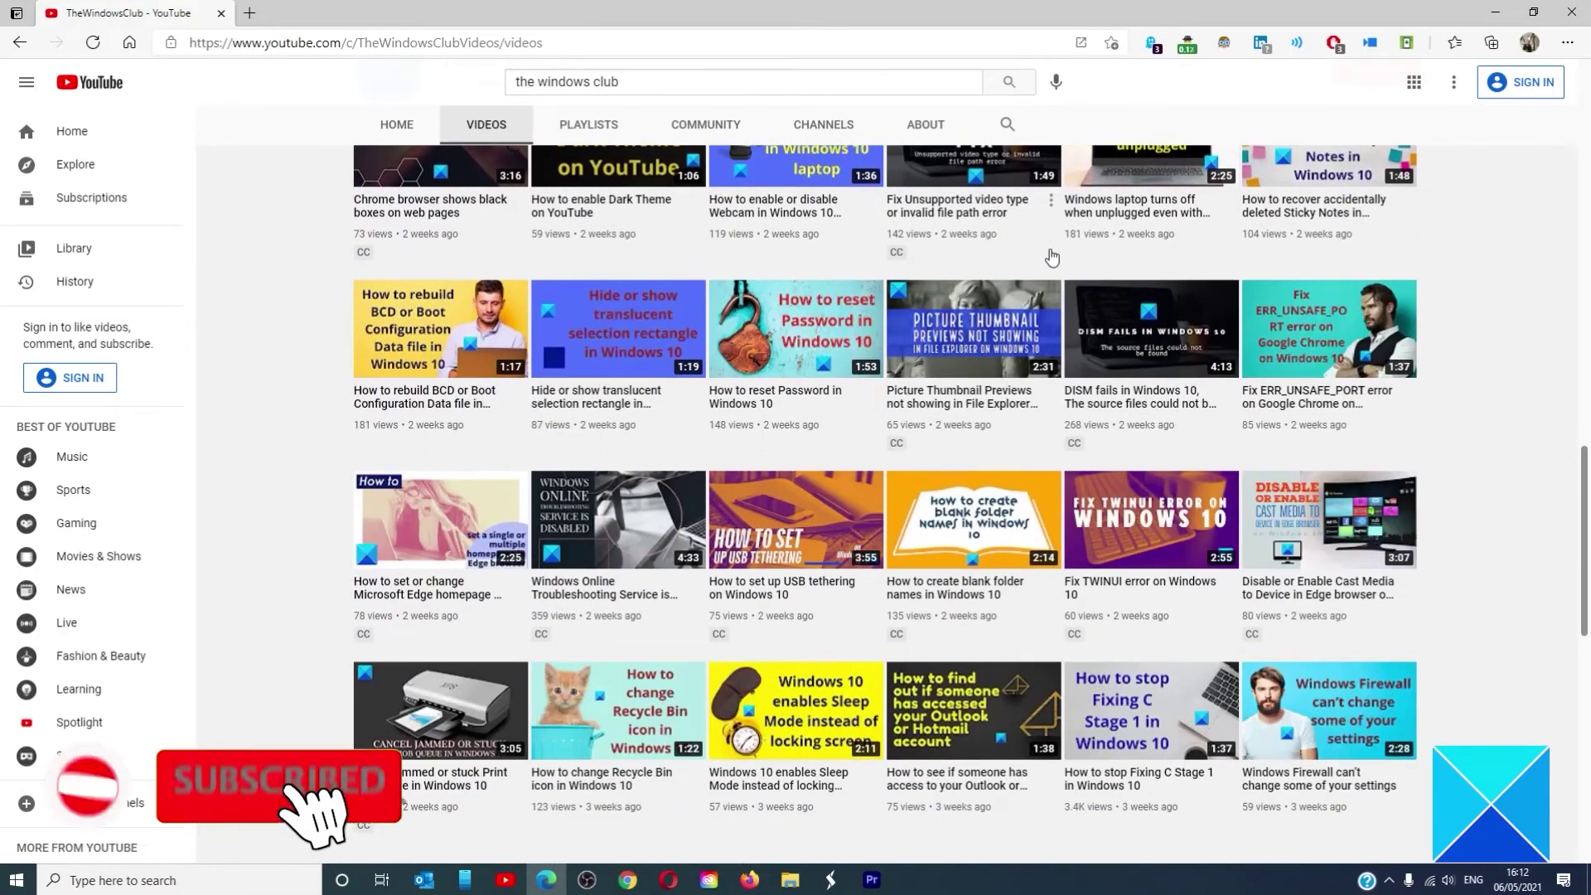
scroll(1051, 256, "up", 4)
scroll(1050, 256, "up", 2)
scroll(1050, 257, "up", 5)
scroll(1051, 257, "up", 2)
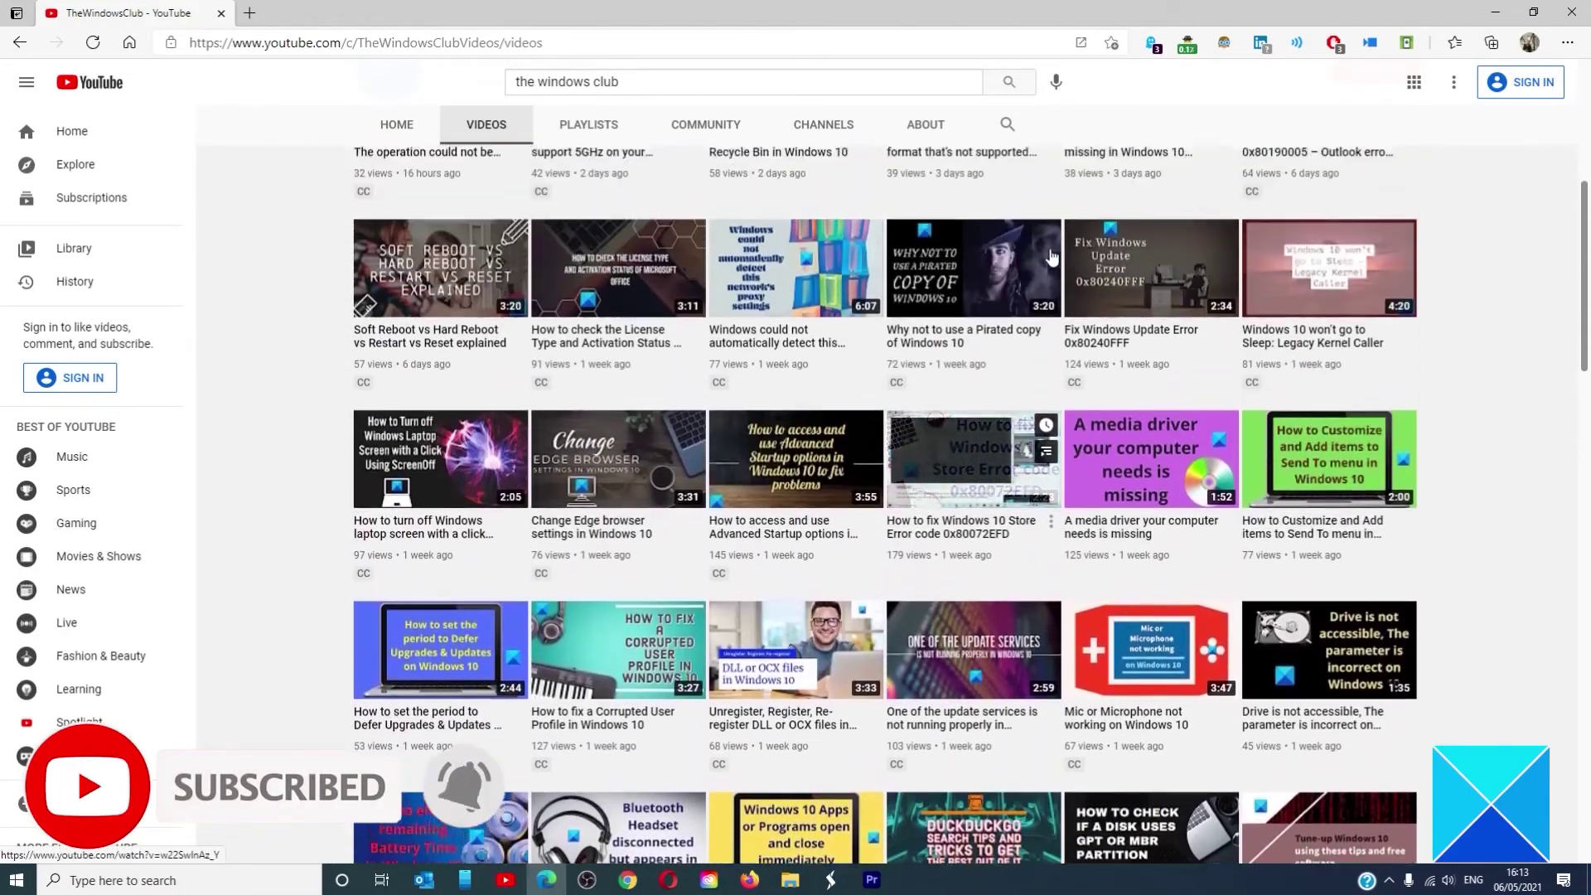